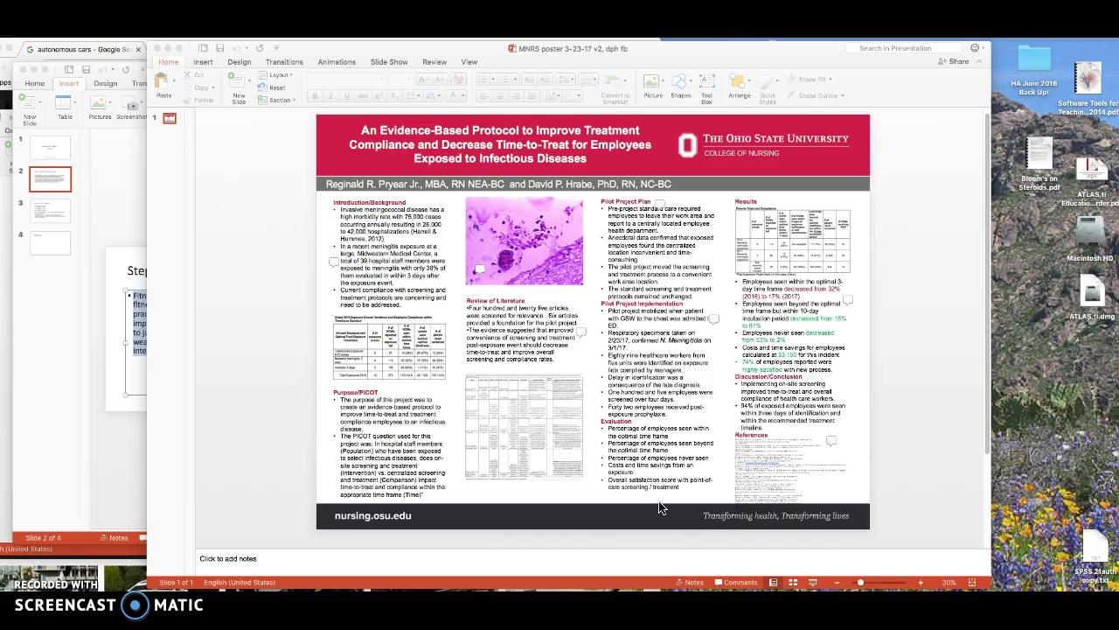
- Reposition the MNRS poster 3-23-17 v2 presentation window slightly and minimize it
click(374, 48)
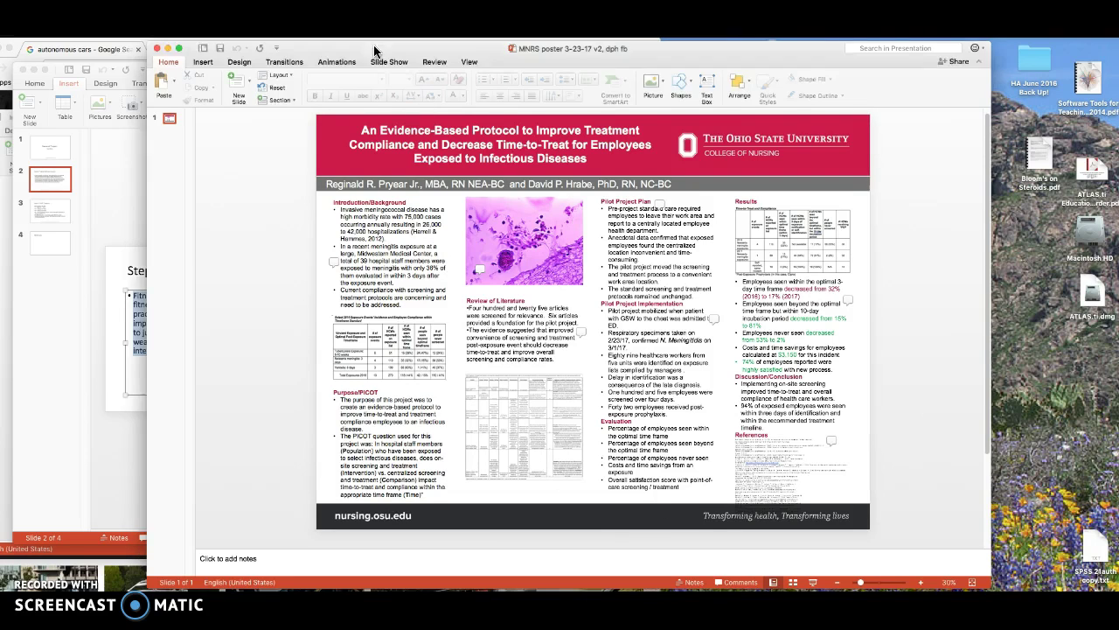
drag(374, 48, 361, 49)
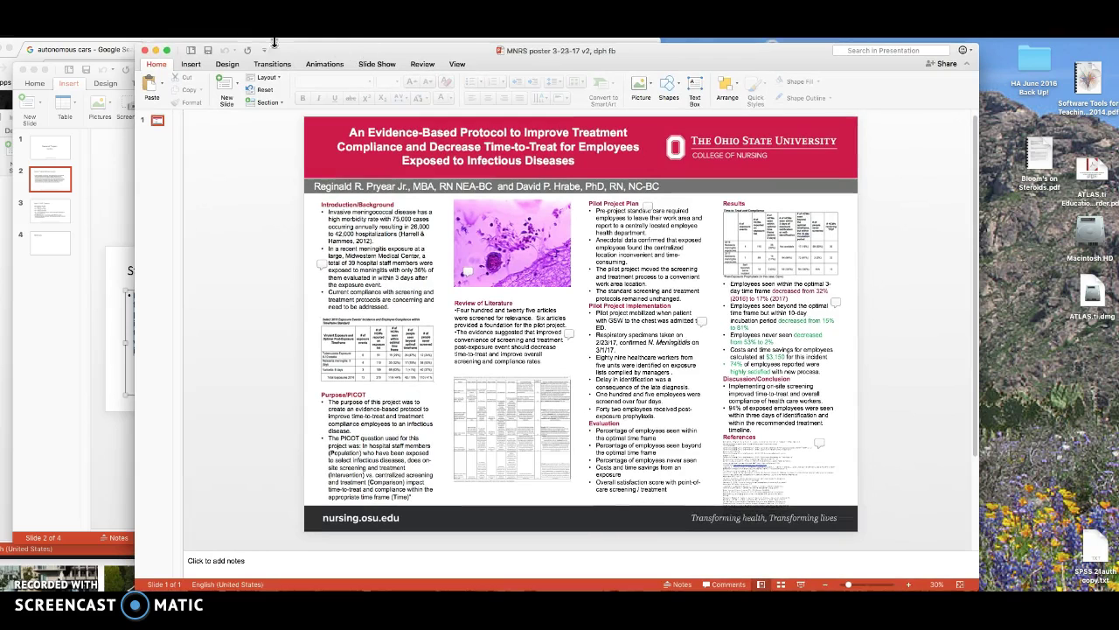
click(155, 50)
- Bring up the Sample+poster+template-a, test presentation to view the example poster, and minimize it
click(354, 27)
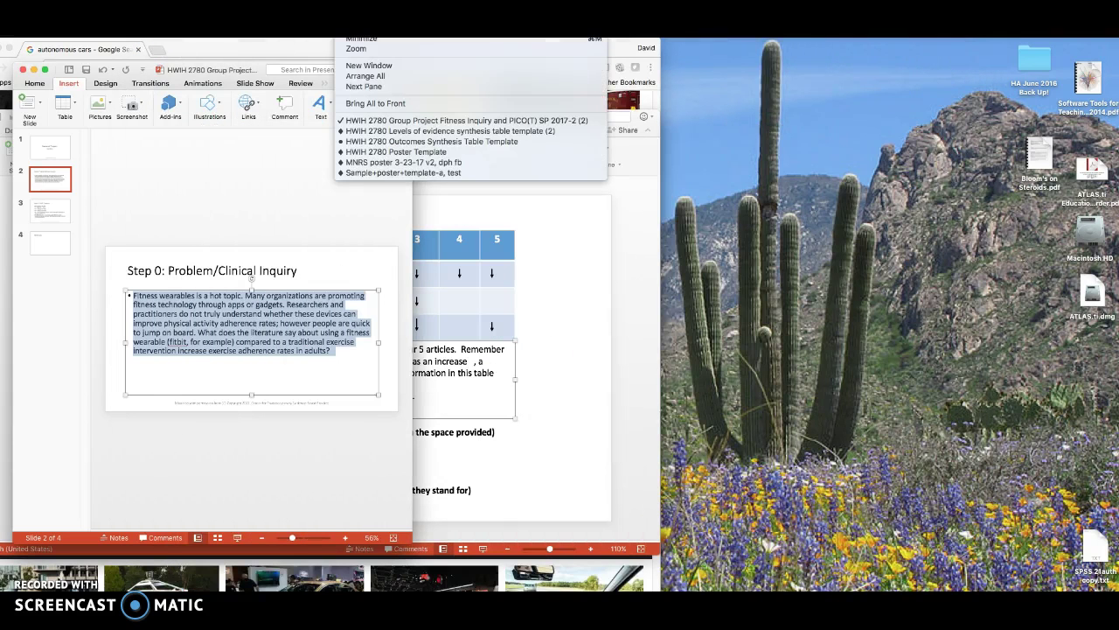
click(395, 171)
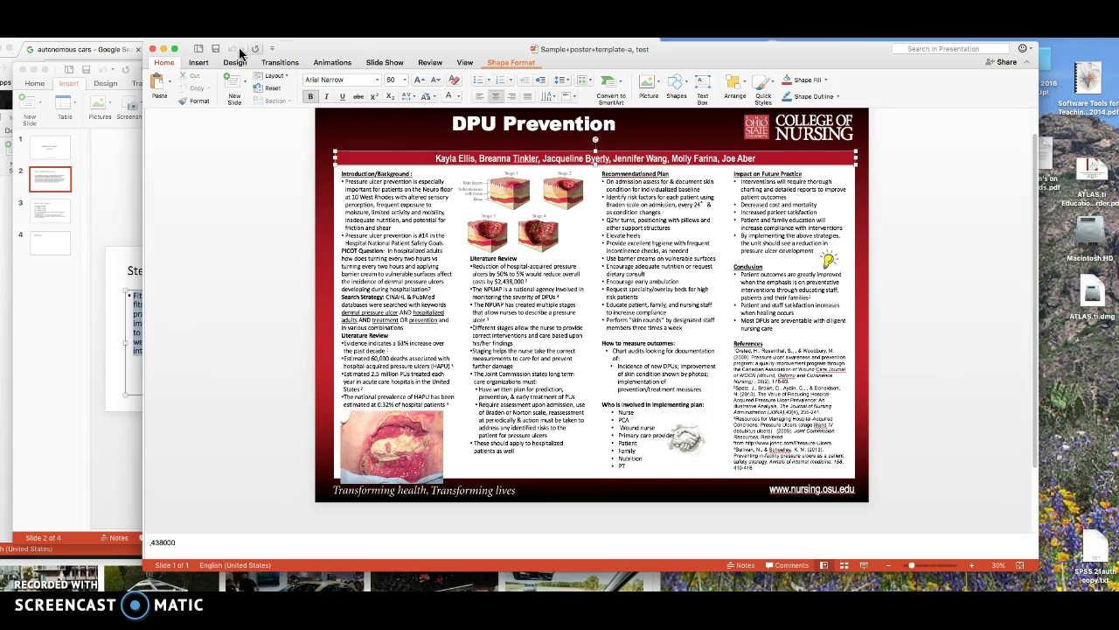
click(163, 49)
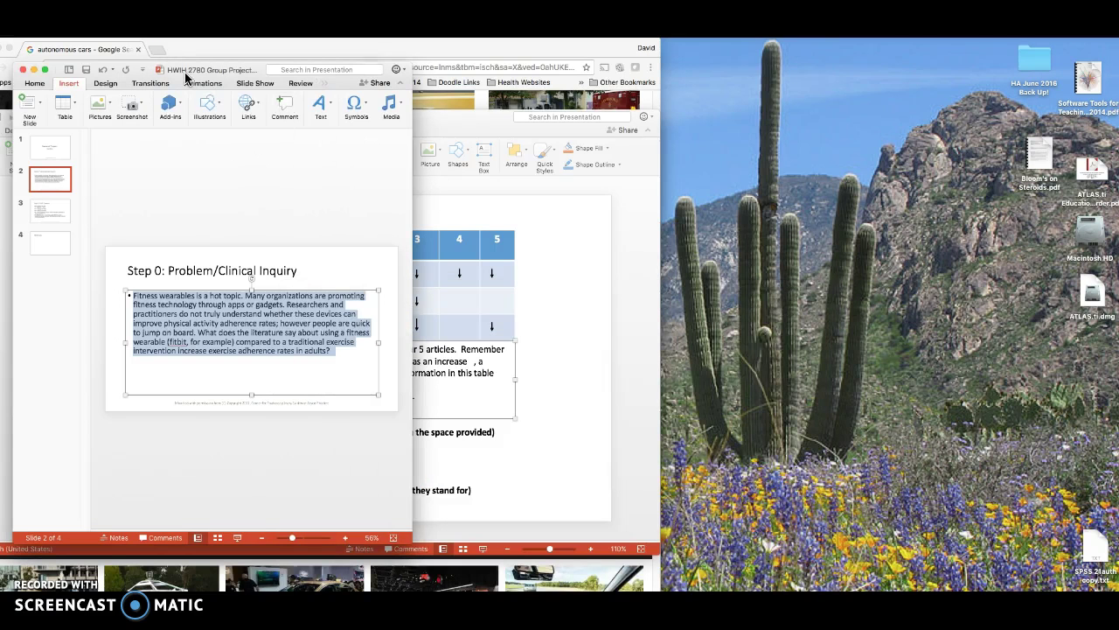
- Review all four slides of the HWIH 2780 Group Project presentation, from the project title through the PICOT question to the references
drag(188, 77, 244, 57)
click(112, 130)
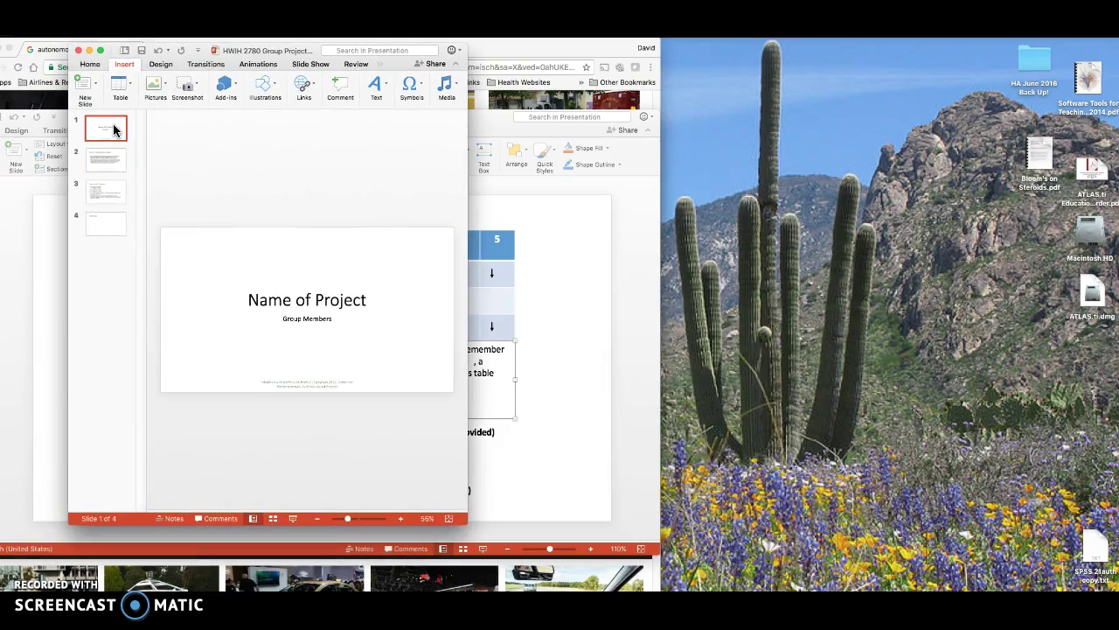
click(112, 160)
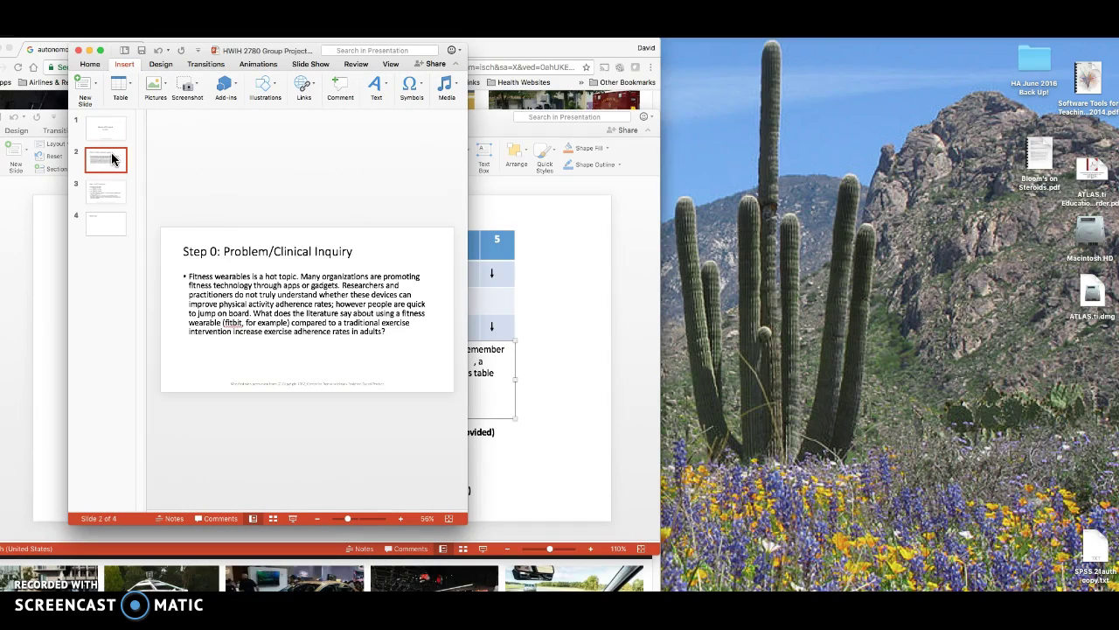
click(109, 192)
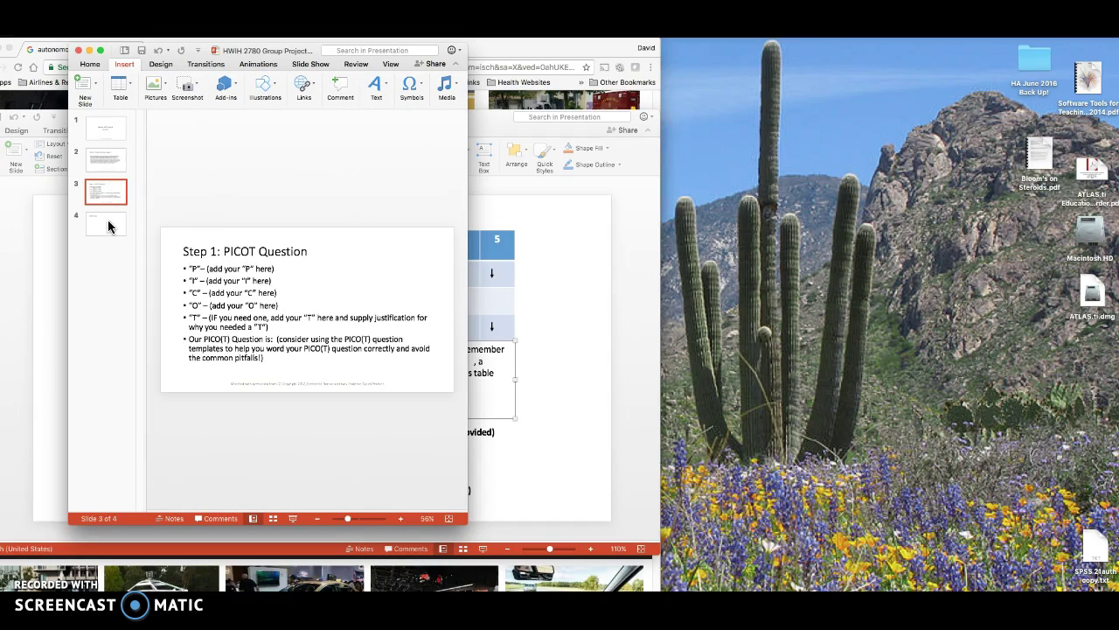
click(108, 222)
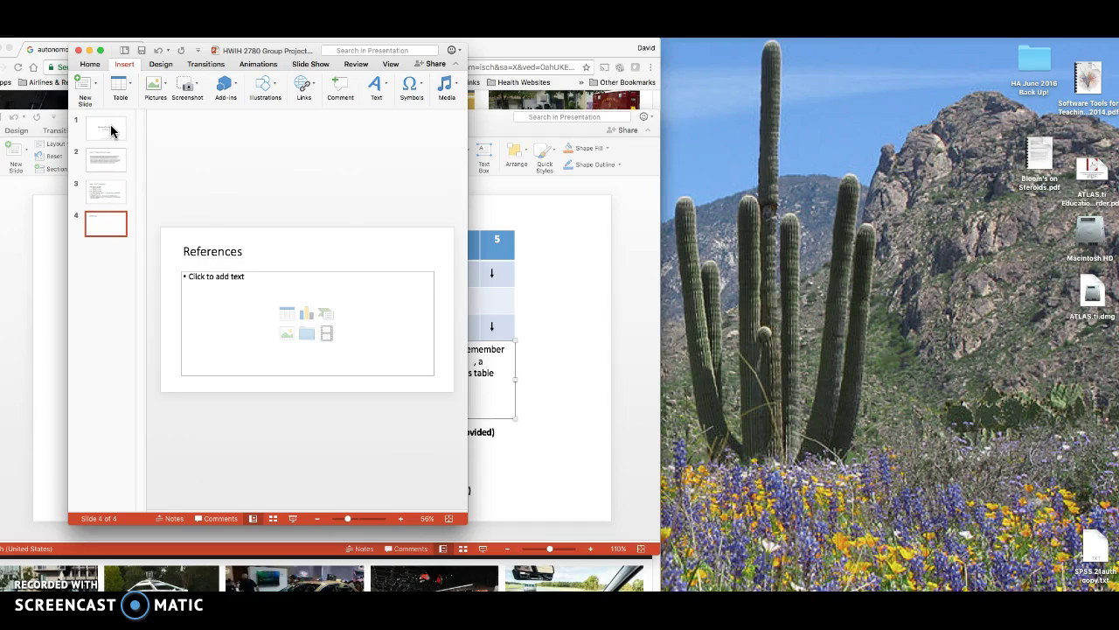
click(110, 130)
click(110, 167)
click(109, 190)
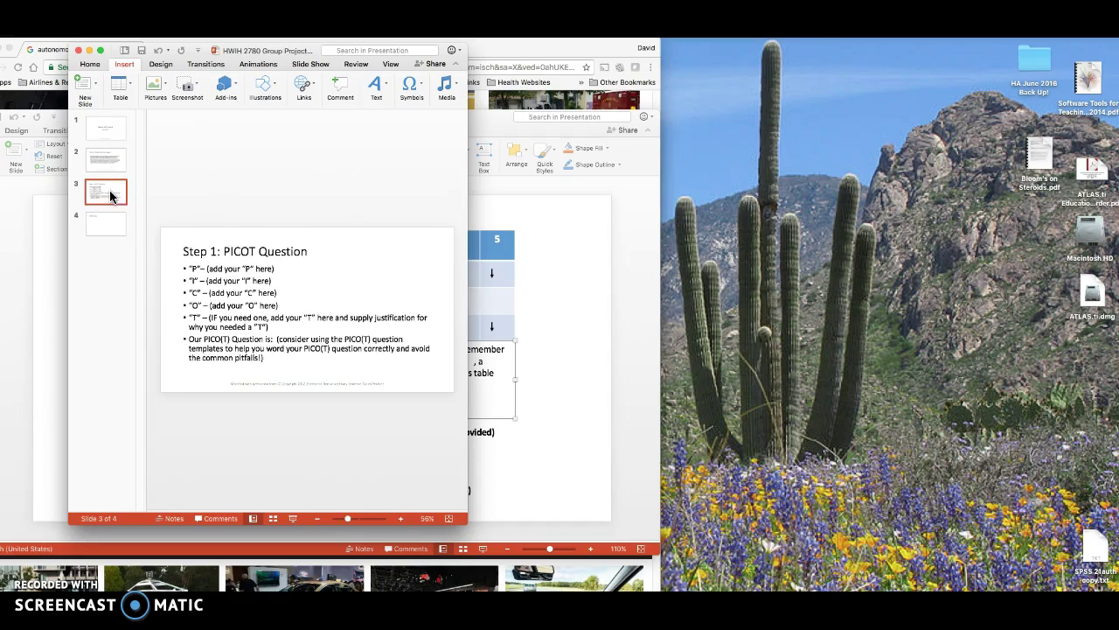
click(107, 222)
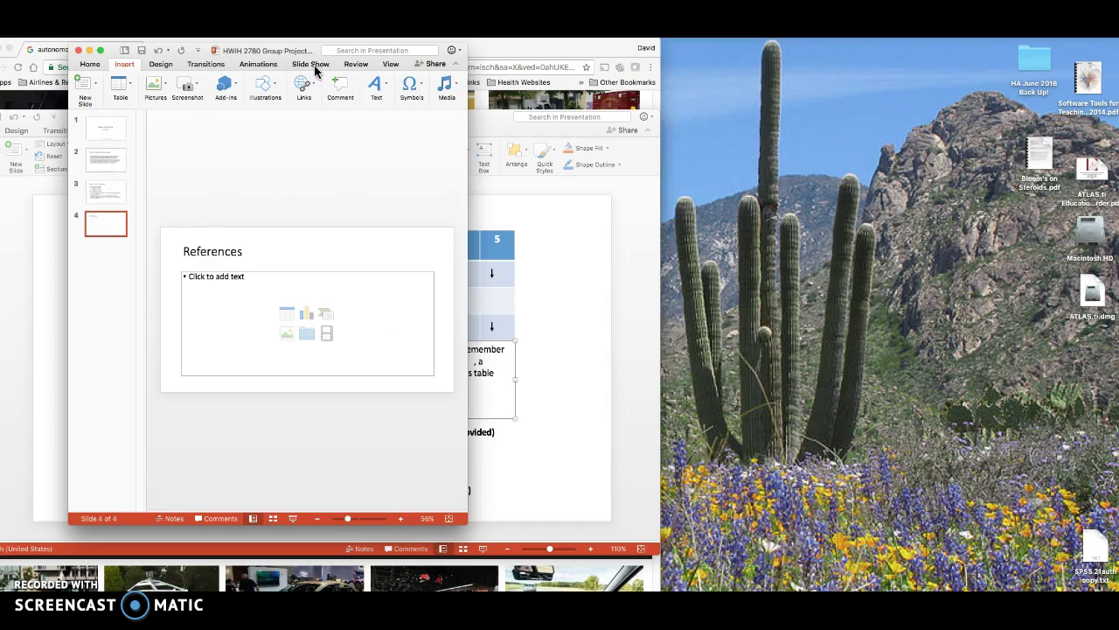
- Bring up the HWIH 2780 Poster Template and position its window so the group project's slide thumbnails stay accessible
drag(299, 57, 263, 58)
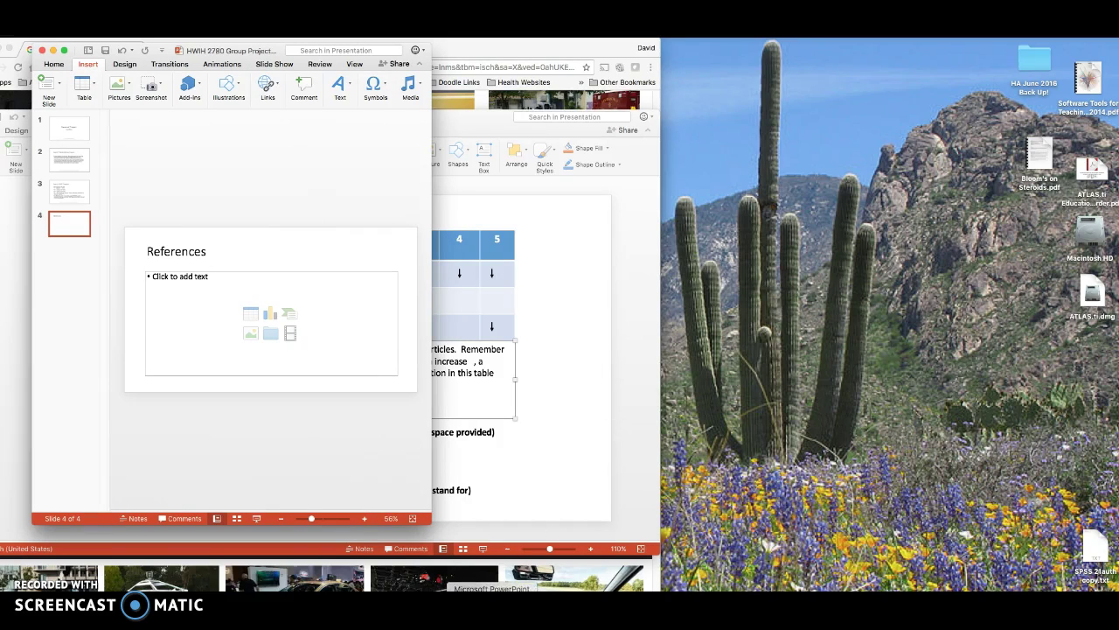
click(354, 31)
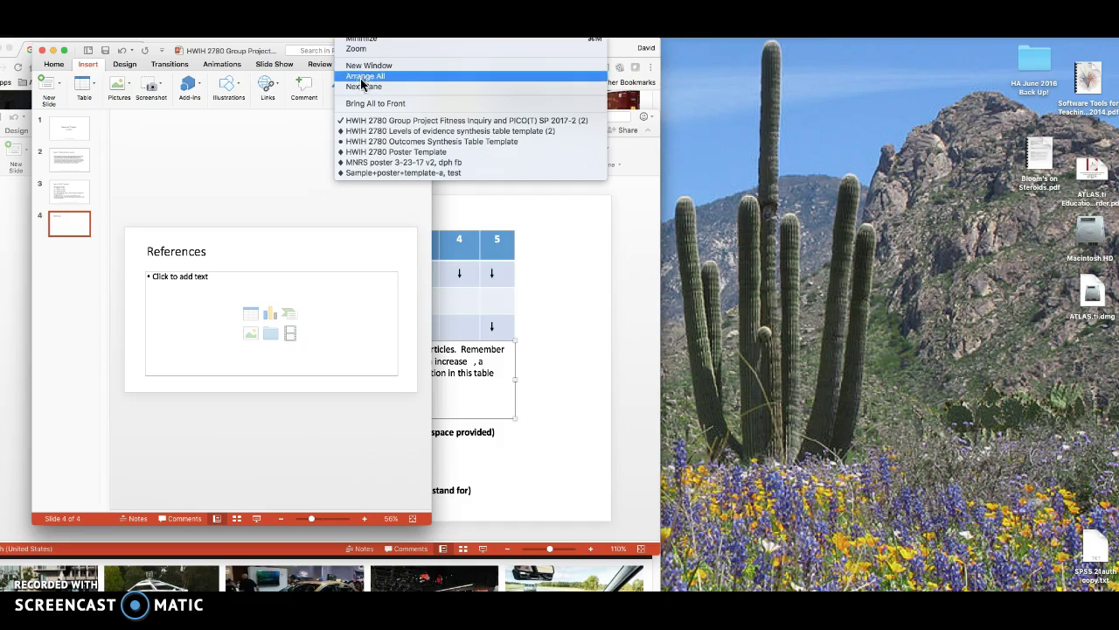
click(373, 151)
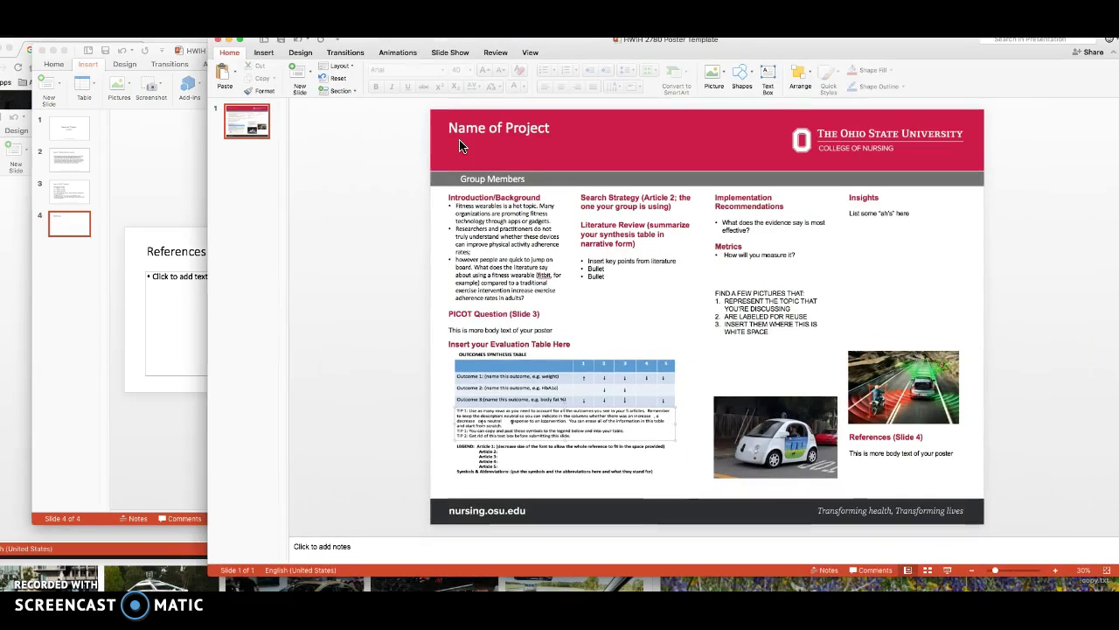
drag(767, 51, 740, 63)
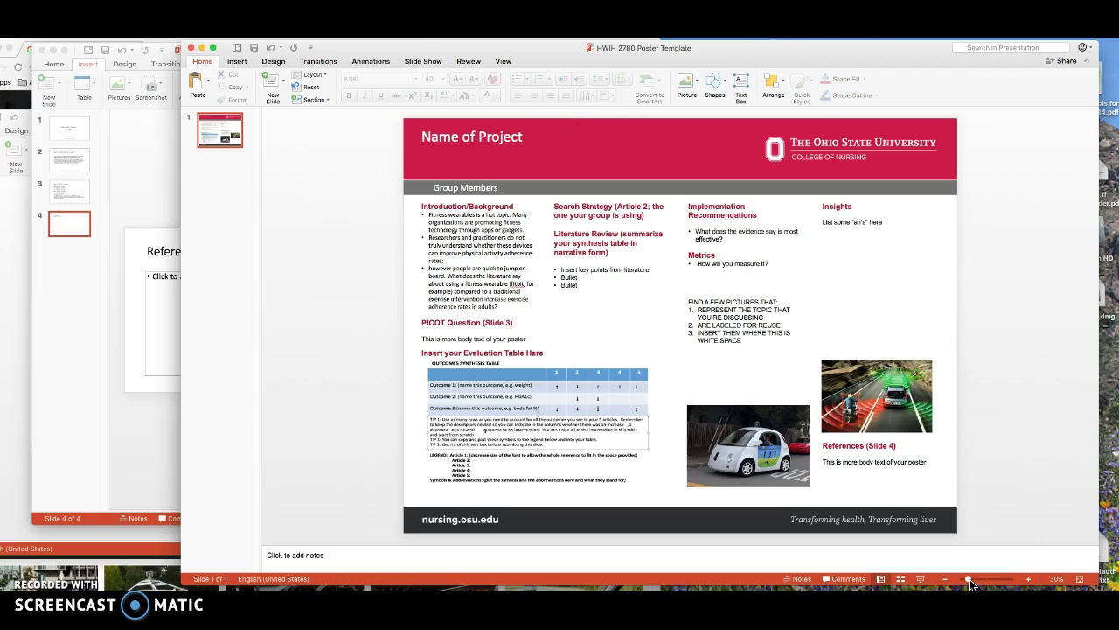
- Examine the poster template's picture guidelines, literature review section and outcomes synthesis table up close
drag(969, 584, 988, 584)
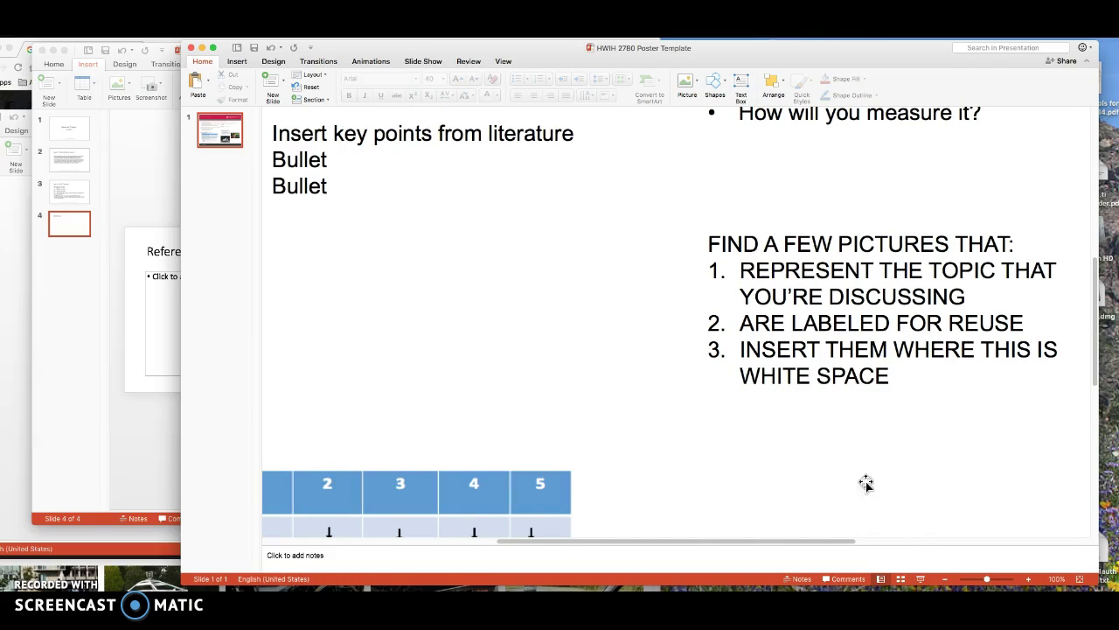
scroll(767, 361, up, 1)
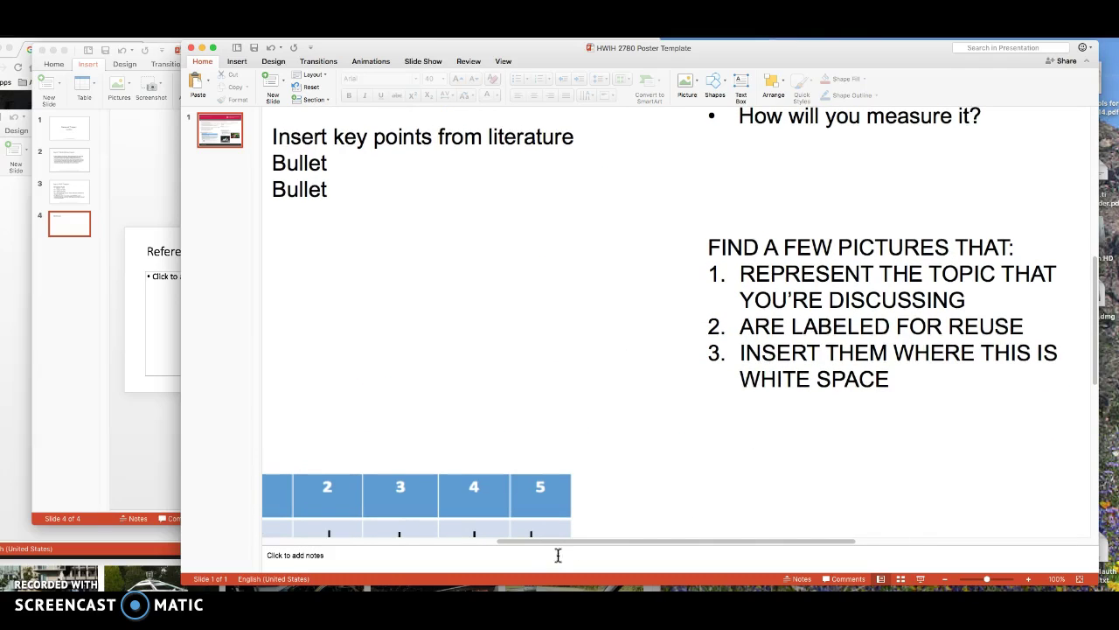
drag(586, 542, 403, 540)
scroll(550, 380, up, 3)
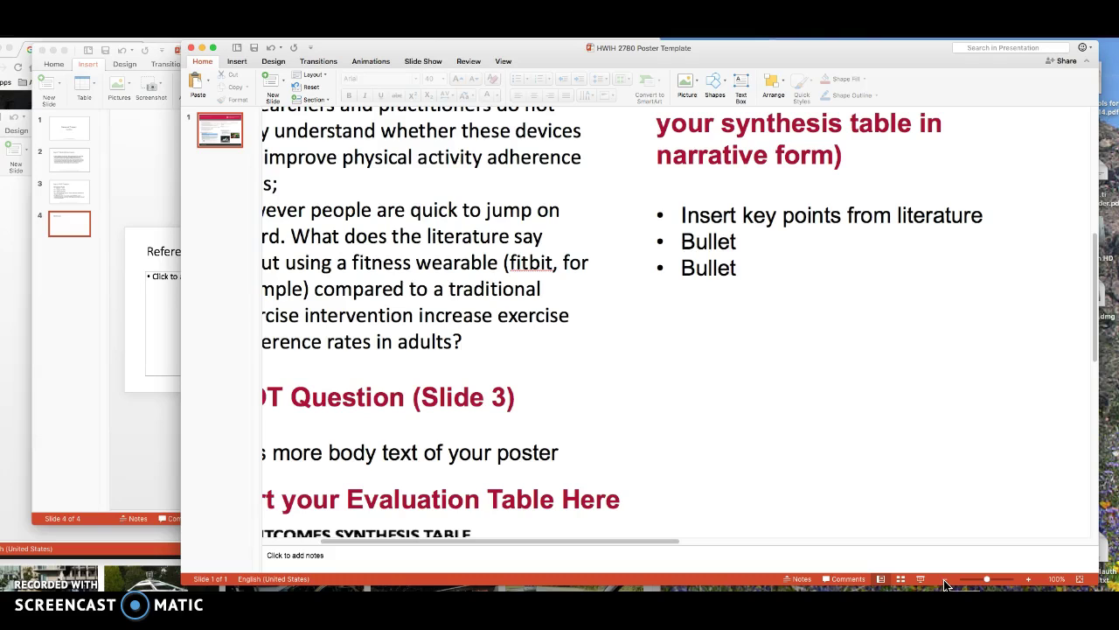
scroll(944, 584, down, 4)
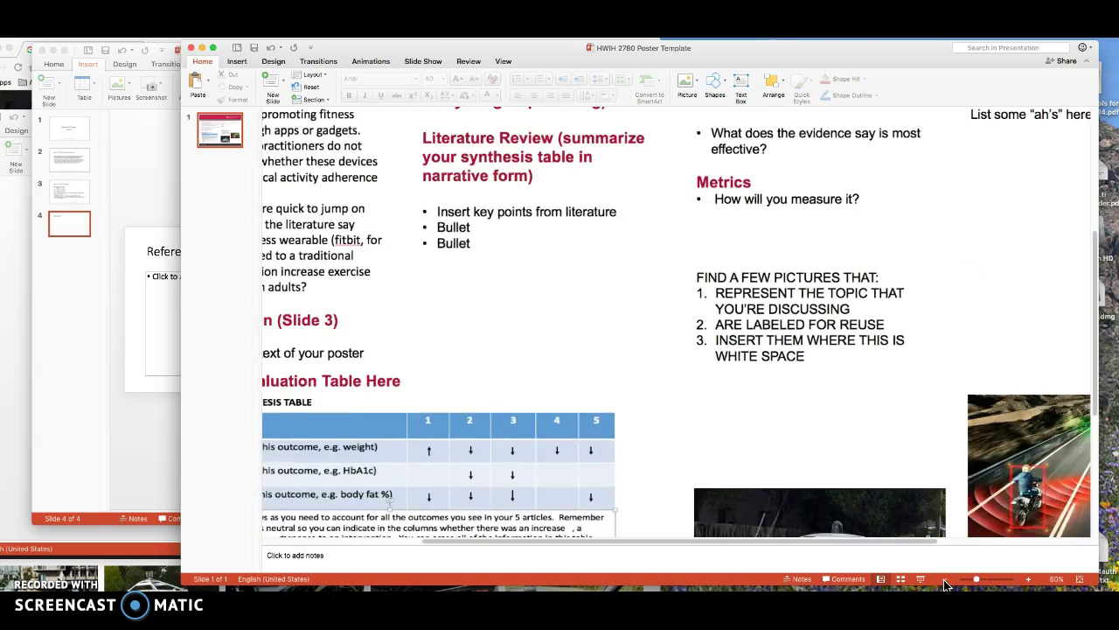
scroll(944, 584, down, 2)
scroll(945, 584, down, 1)
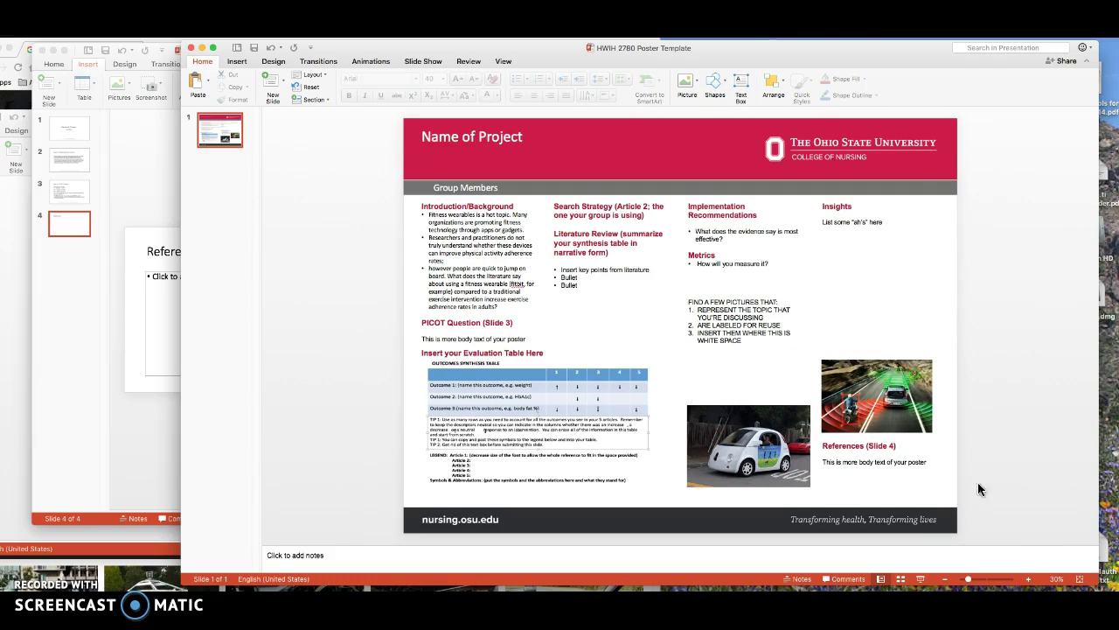
- Examine the poster template's title, group members line, introduction and search strategy sections at 50% zoom
click(1030, 581)
click(1030, 580)
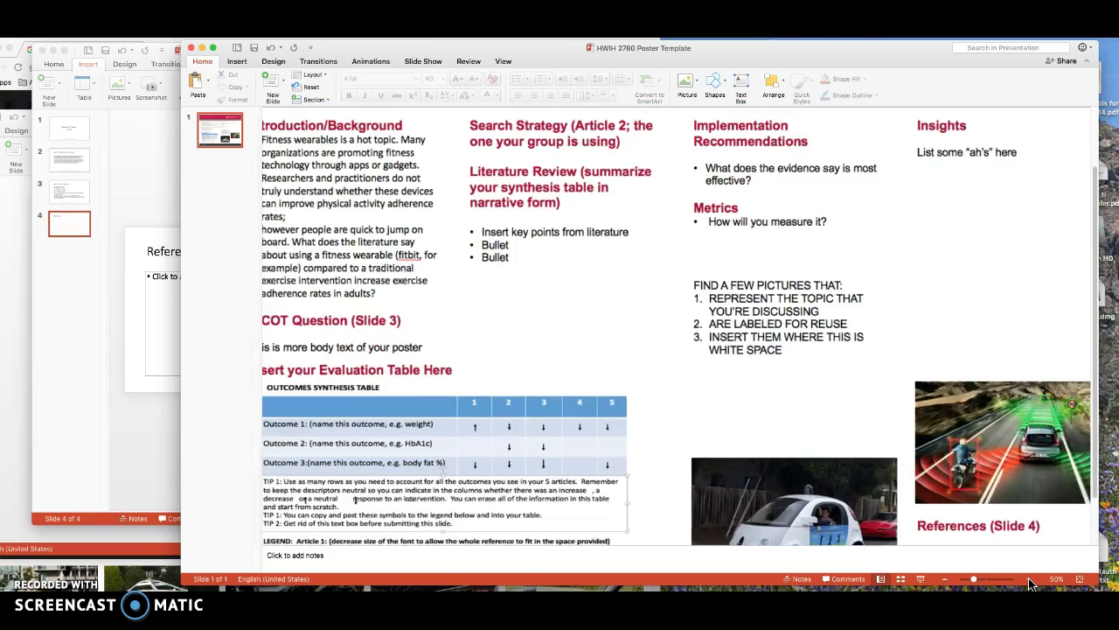
scroll(506, 291, left, 2)
scroll(506, 292, up, 4)
scroll(506, 294, up, 1)
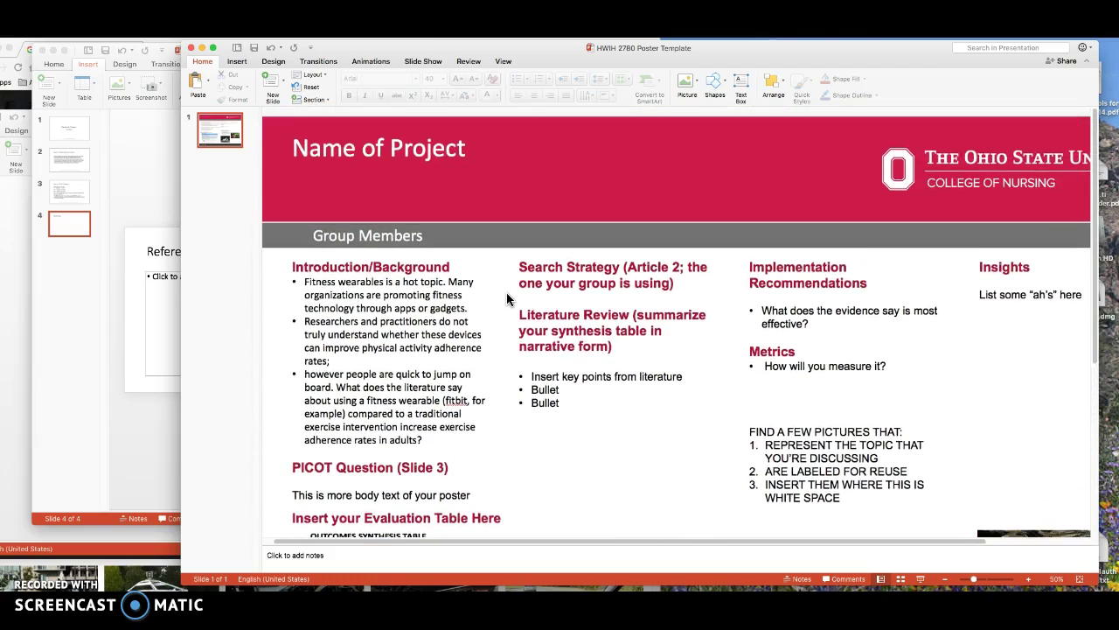
click(944, 579)
click(945, 579)
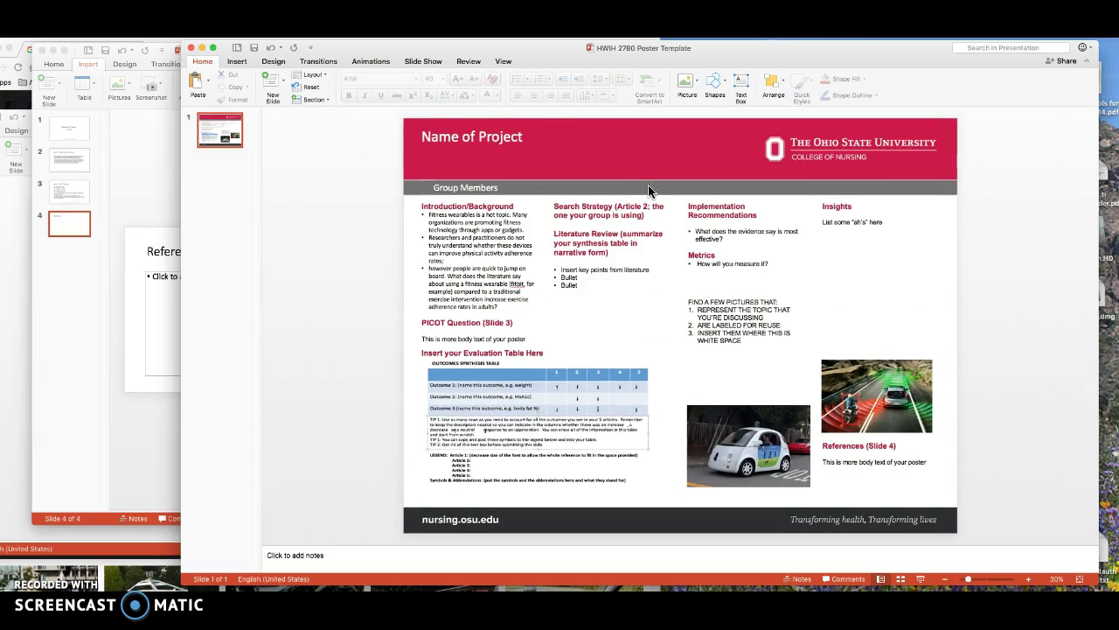
- Replace the poster title "Name of Project" with "Whatever the name of your project"
click(518, 136)
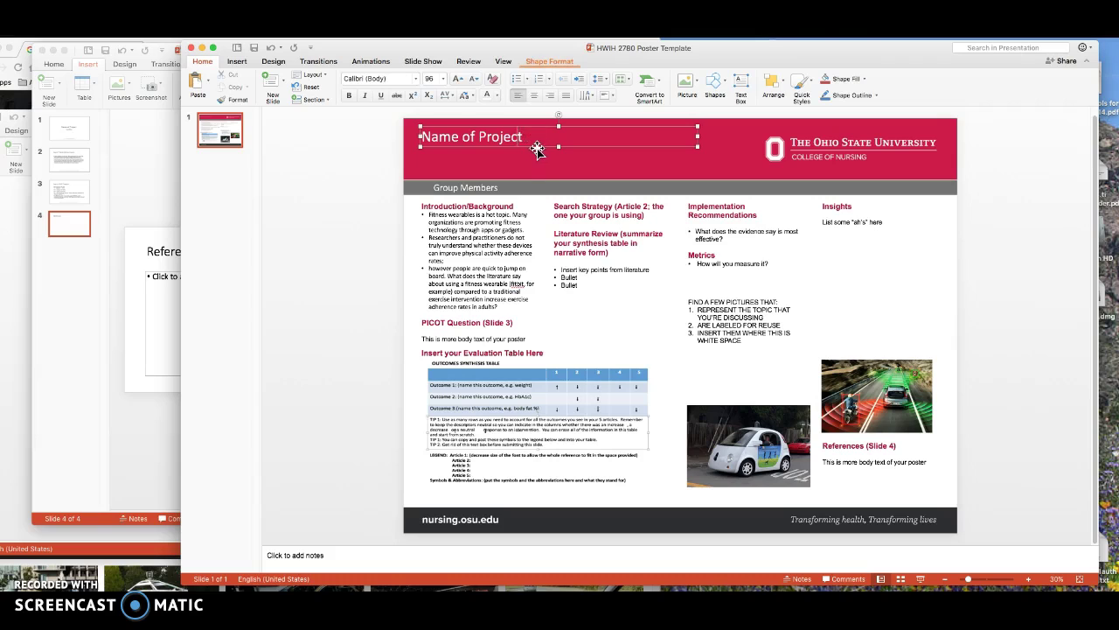
click(535, 144)
click(524, 147)
click(528, 144)
key(BackSpace)
key(BackSpace)
key(BackSpace)
key(BackSpace)
key(BackSpace)
key(BackSpace)
key(BackSpace)
key(BackSpace)
key(BackSpace)
key(BackSpace)
key(BackSpace)
key(BackSpace)
key(BackSpace)
key(BackSpace)
key(BackSpace)
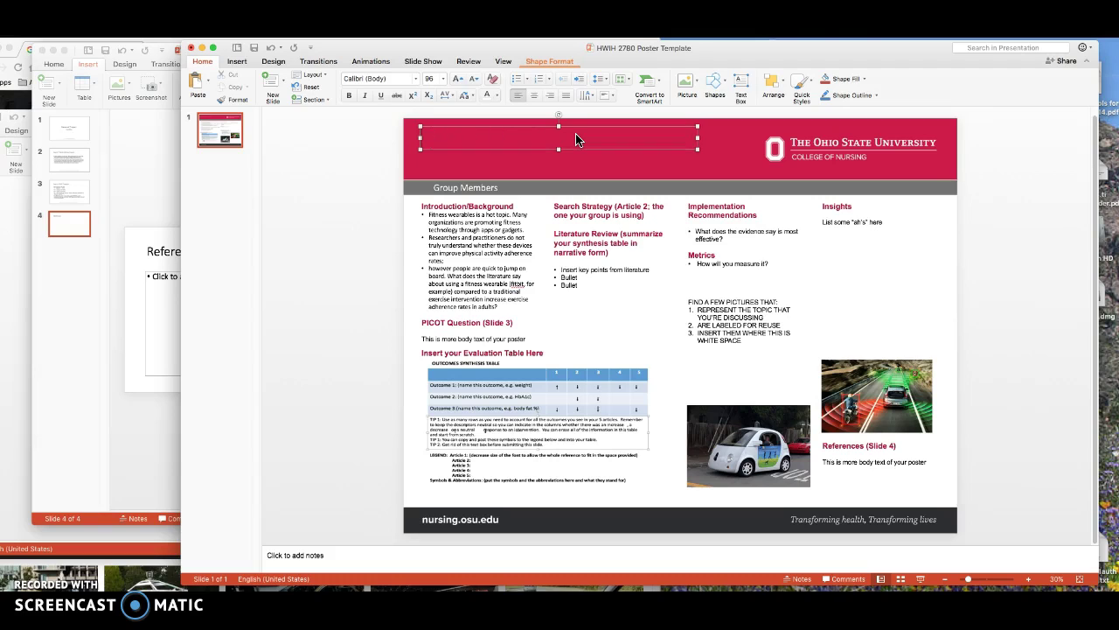
text(Whateve)
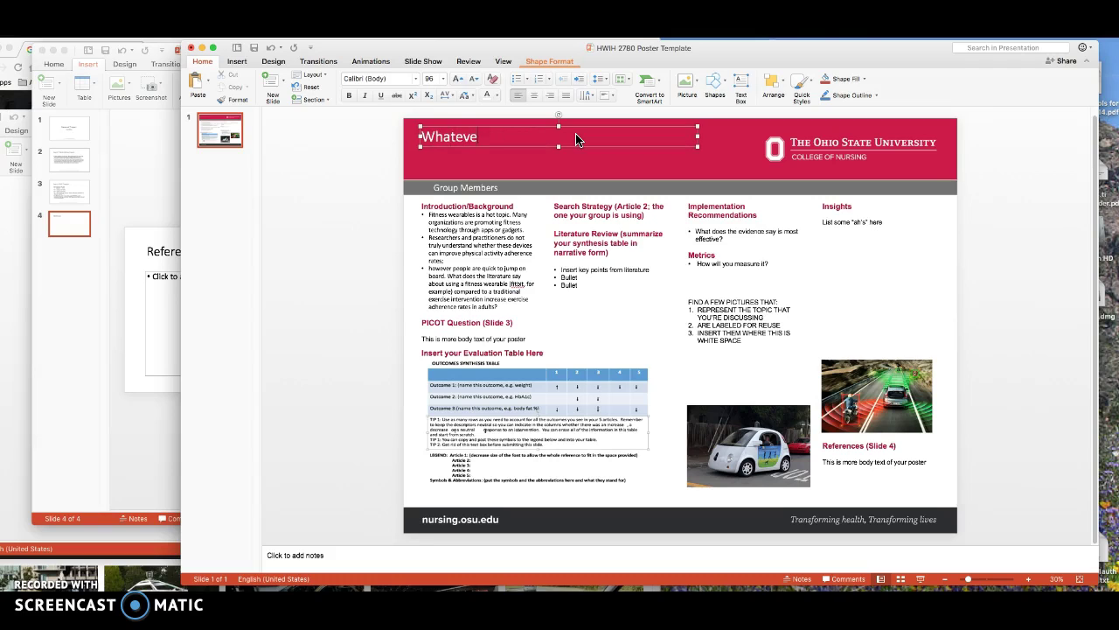
text(r the name of your project)
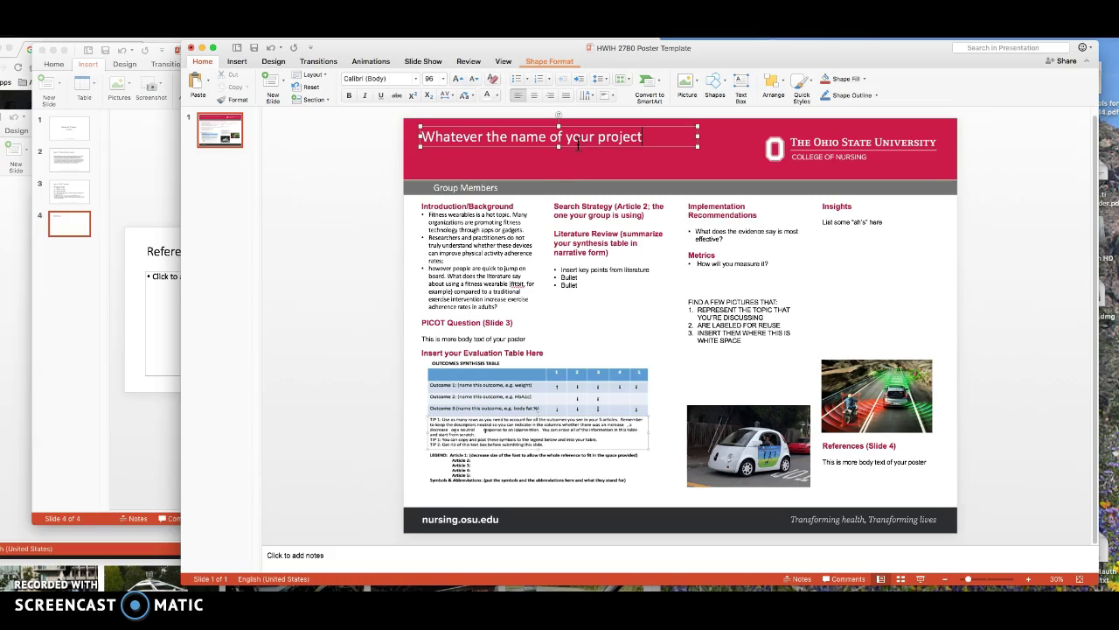
- Replace the "Group Members" placeholder on the poster with a group member's name followed by a comma
click(476, 185)
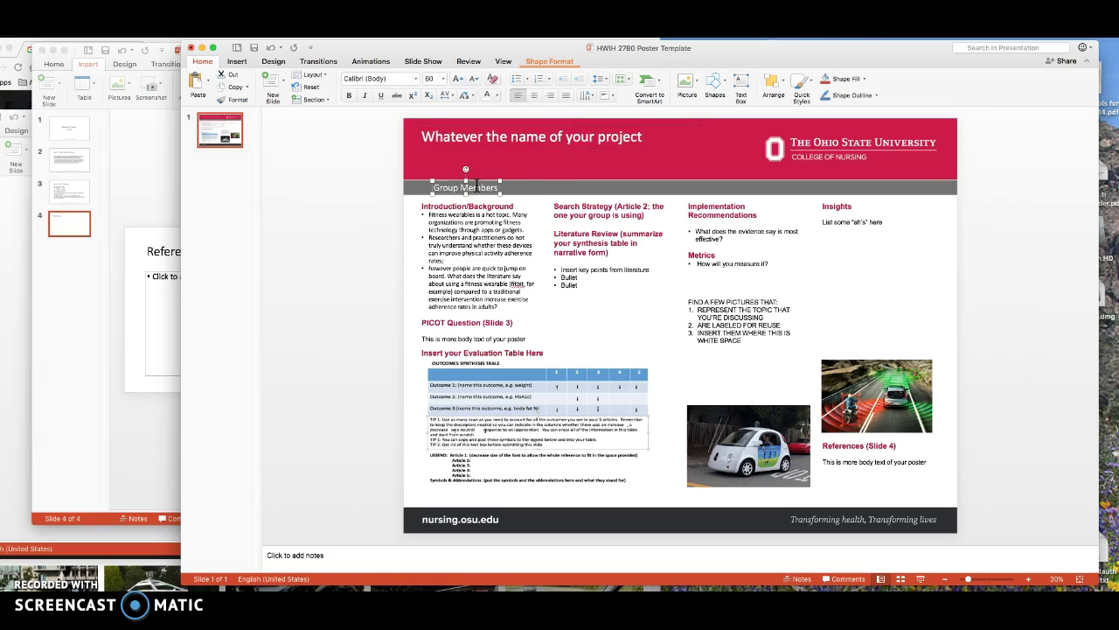
click(477, 186)
key(BackSpace)
key(BackSpace)
key(BackSpace)
key(BackSpace)
key(BackSpace)
key(BackSpace)
key(BackSpace)
key(BackSpace)
key(BackSpace)
key(BackSpace)
key(BackSpace)
key(BackSpace)
key(BackSpace)
text(Steven Whatever)
drag(504, 191, 507, 192)
text(,)
- Highlight the poster's Introduction/Background heading and show the matching Step 0: Problem/Clinical Inquiry slide in the group project presentation
click(497, 251)
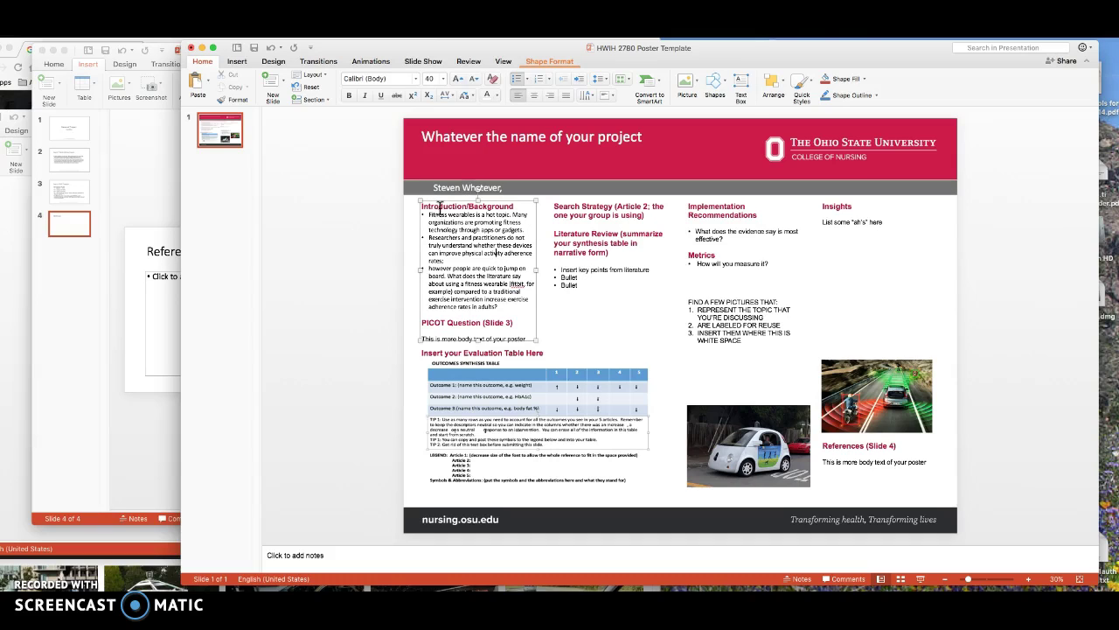
triple_click(516, 206)
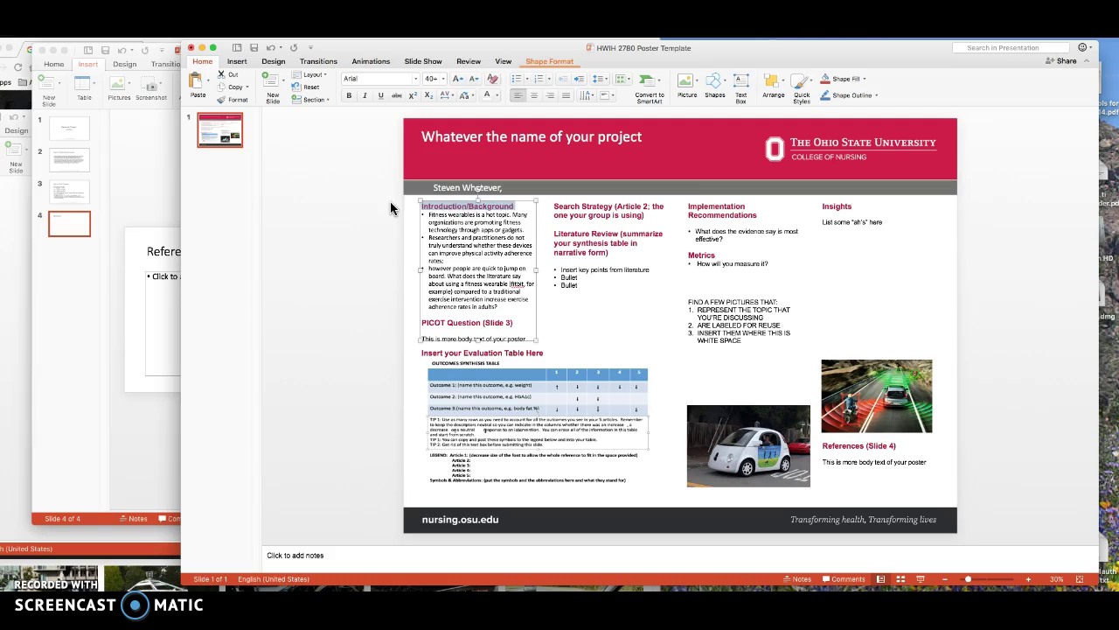
click(60, 162)
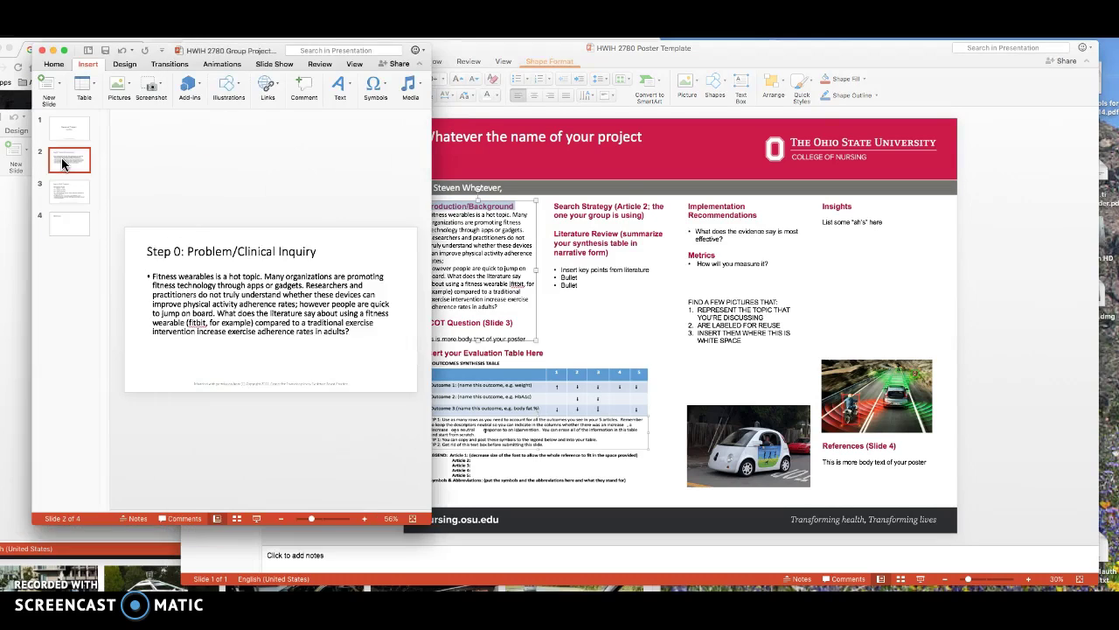
- Delete the bulleted fitness wearables text under the poster's Introduction/Background heading
click(500, 291)
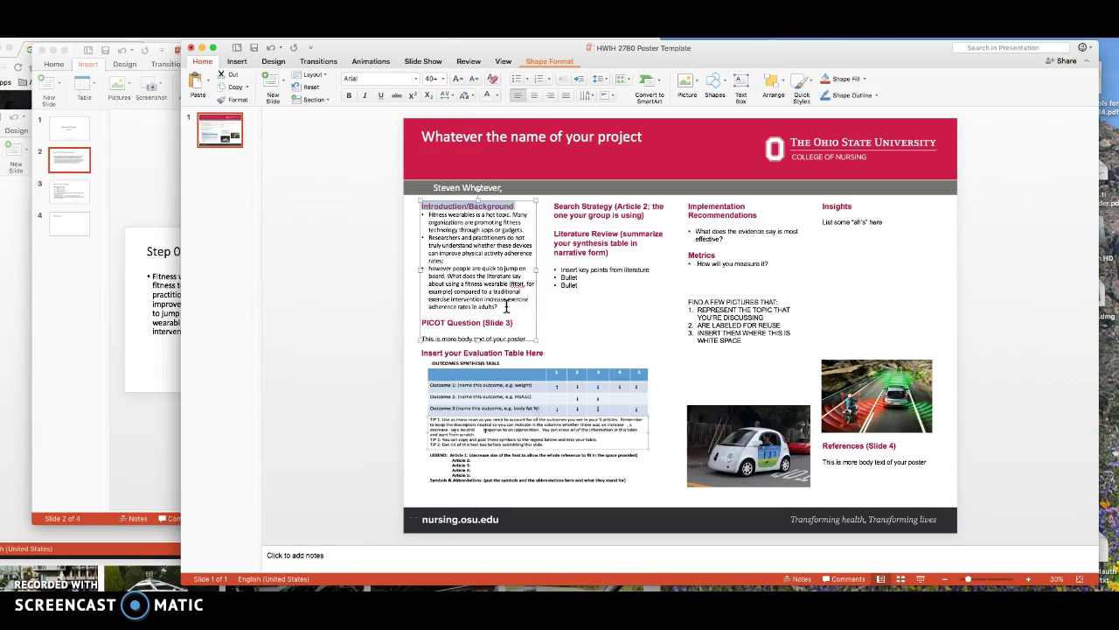
drag(507, 306, 426, 211)
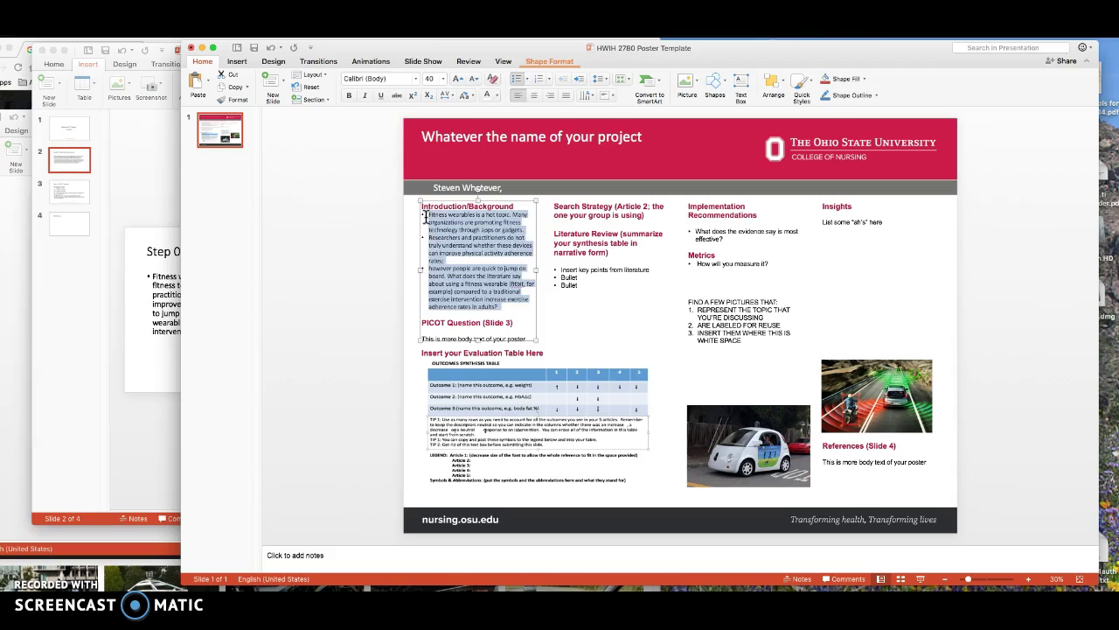
key(BackSpace)
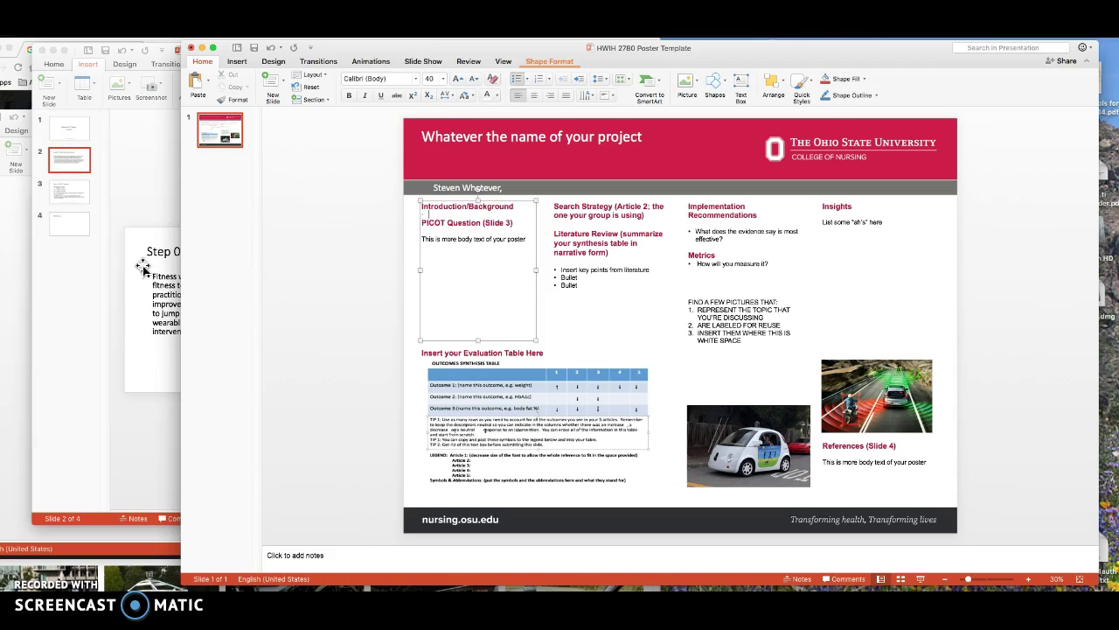
- Copy the full Step 0: Problem/Clinical Inquiry body text from the group project presentation into the poster's Introduction/Background section
click(166, 269)
drag(355, 335, 152, 276)
key(super+c)
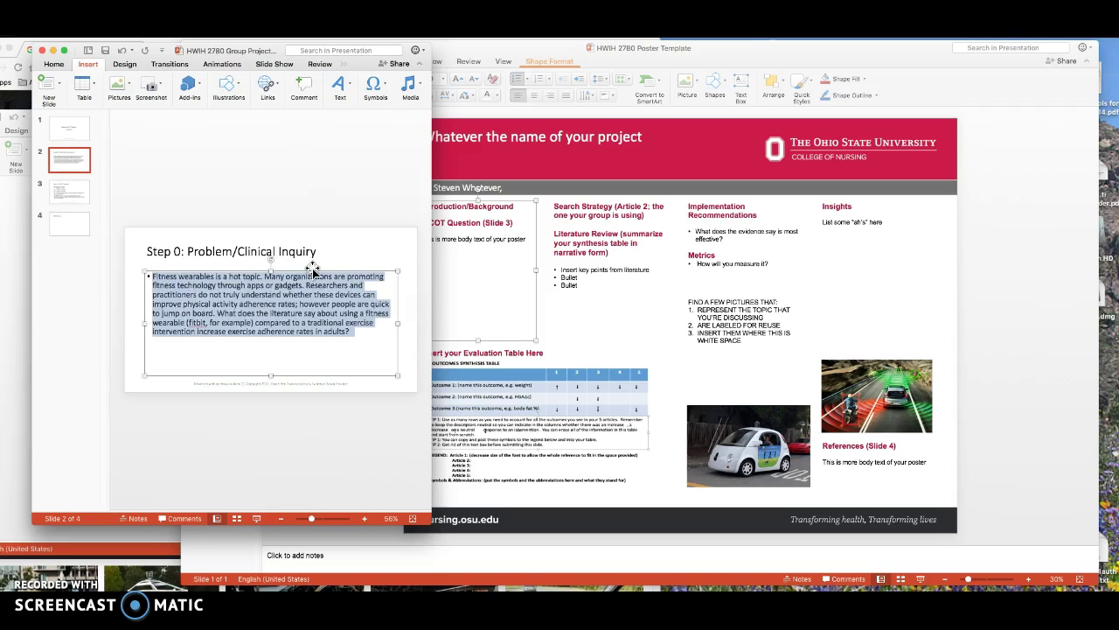
click(482, 281)
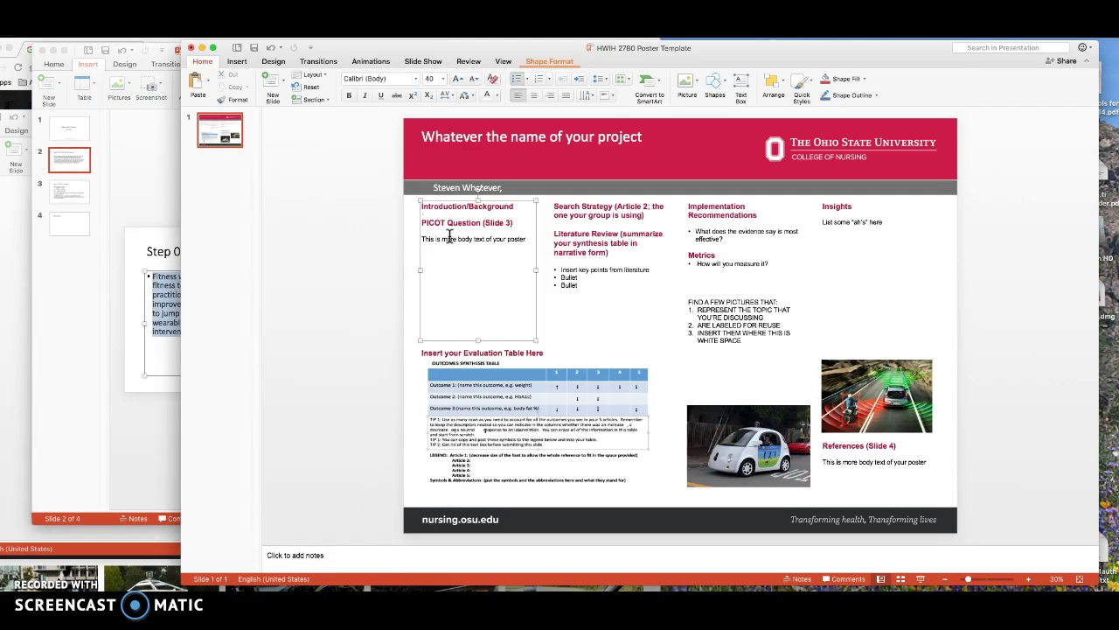
key(super+v)
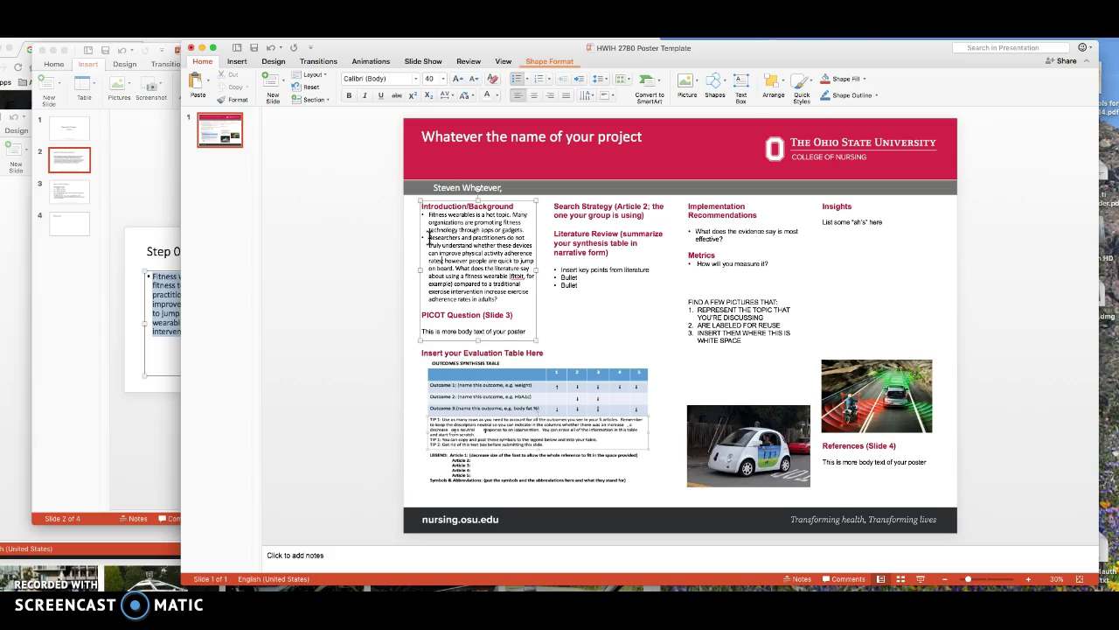
- Split the pasted Introduction/Background text so that "however people are quick to jump on board" starts its own bullet
key(Return)
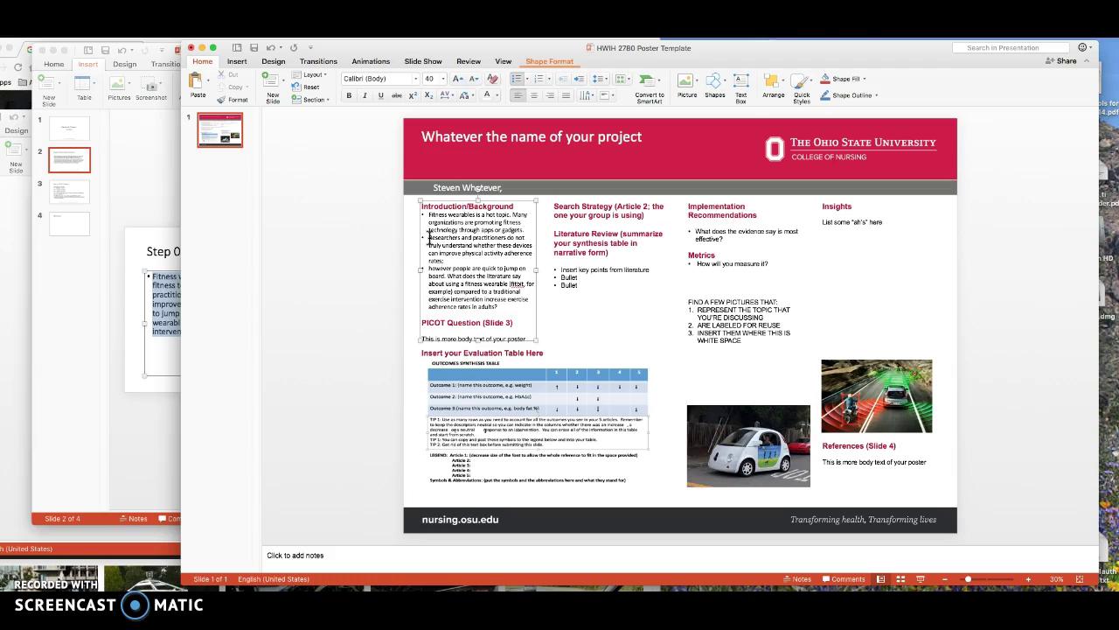
click(70, 162)
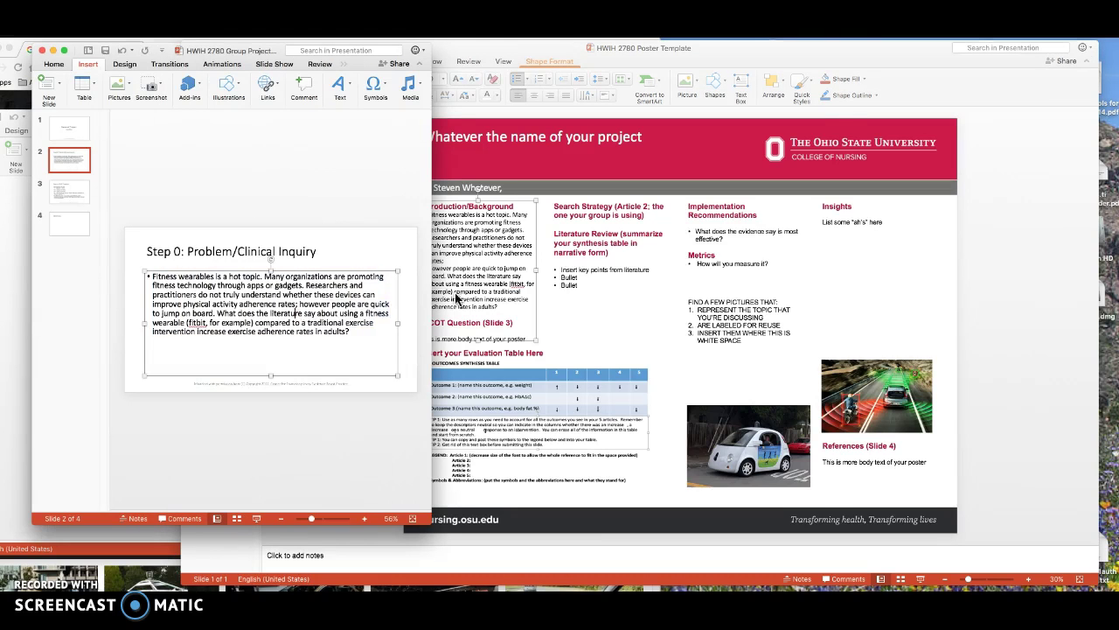
click(474, 247)
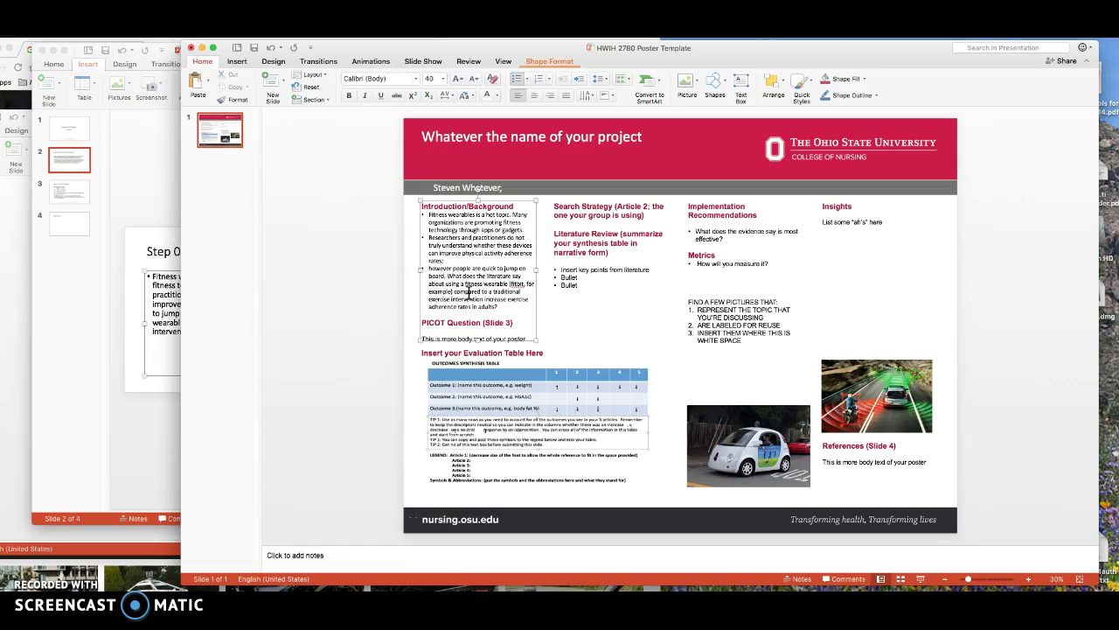
- Clear the placeholder body text beneath the PICOT Question (Slide 3) heading, leaving an empty line there
click(520, 328)
click(506, 309)
click(522, 327)
key(Return)
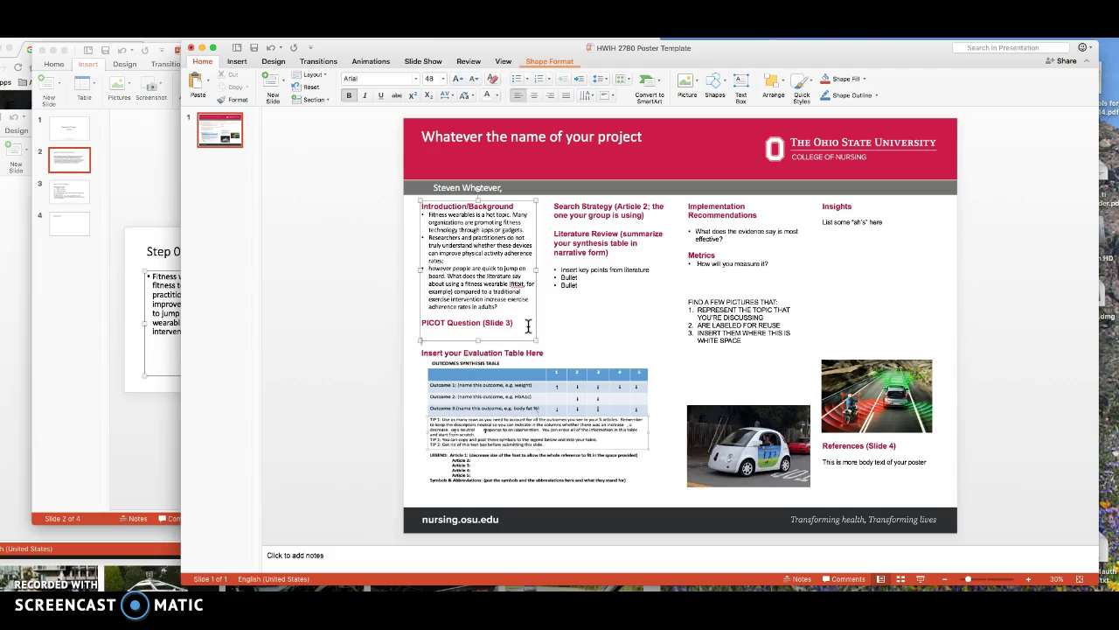
text(Inser)
key(BackSpace)
key(BackSpace)
key(BackSpace)
key(BackSpace)
key(BackSpace)
- Enter "PICOT Question" beneath the PICOT Question (Slide 3) heading, using the text formatting copied from the Introduction/Background bullets
click(464, 287)
click(229, 98)
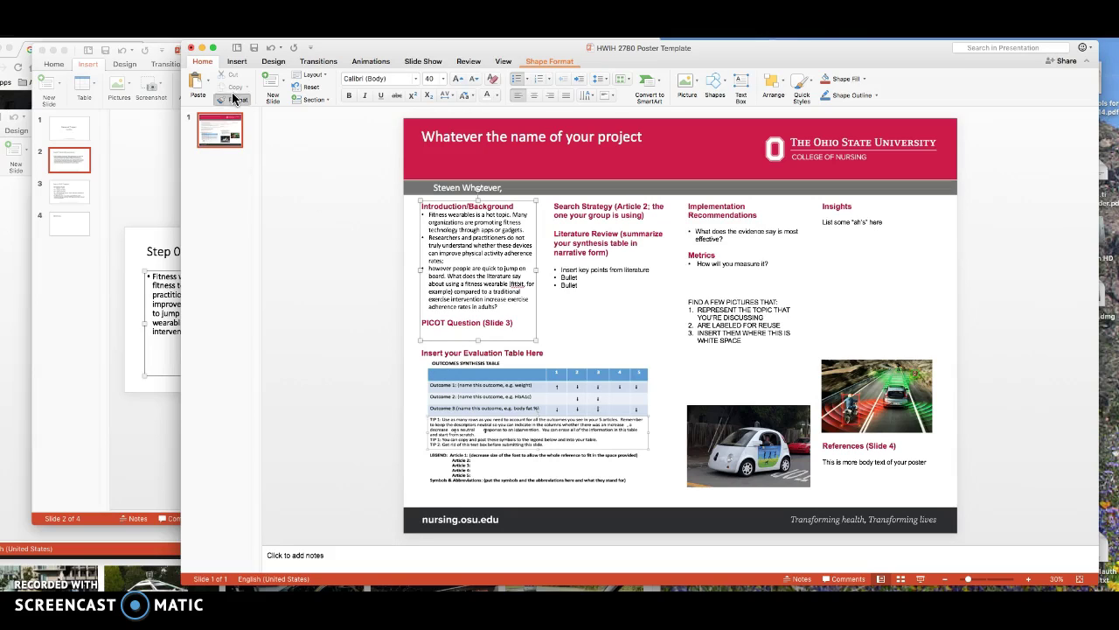
click(430, 334)
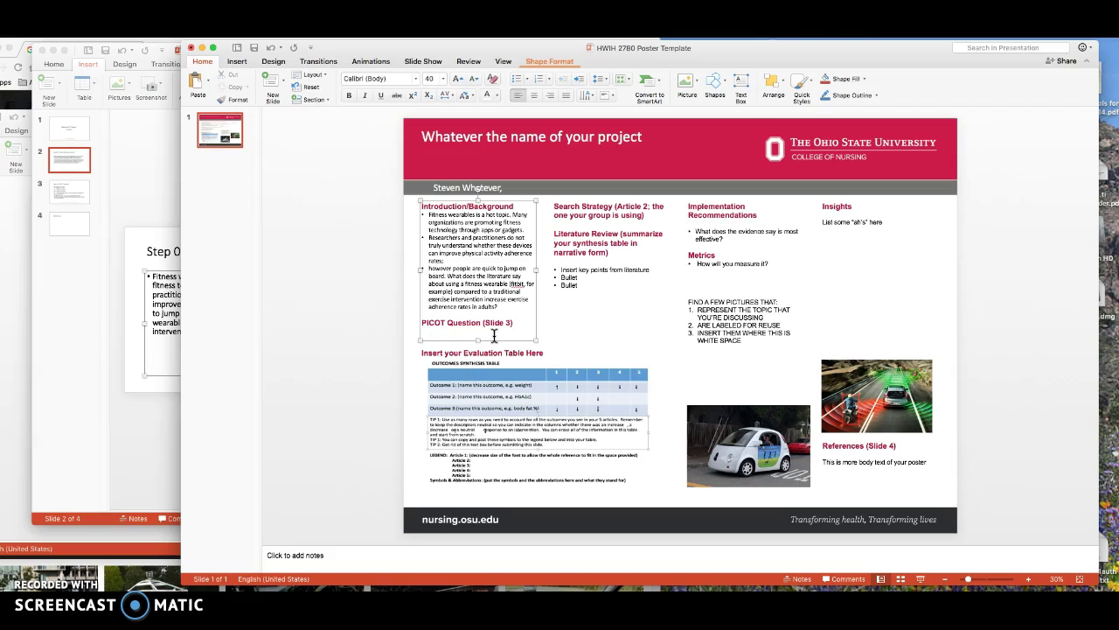
text(PICOT Questions)
- Move the Outcomes Synthesis Table aside and back, placing it just below the body text line under Insert your Evaluation Table Here
click(478, 376)
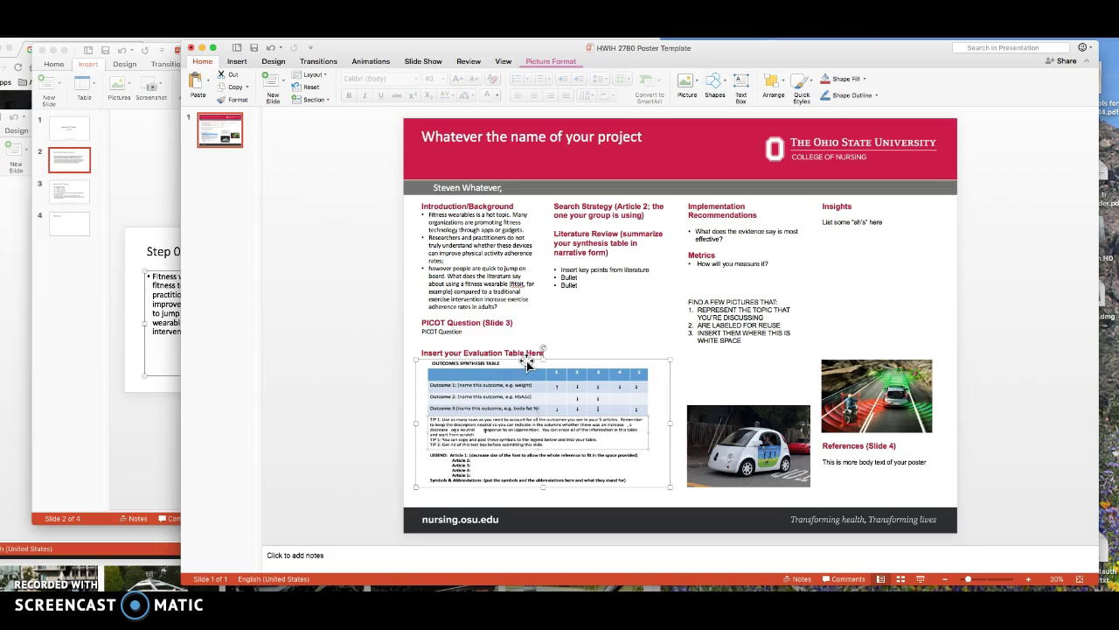
drag(527, 364, 681, 365)
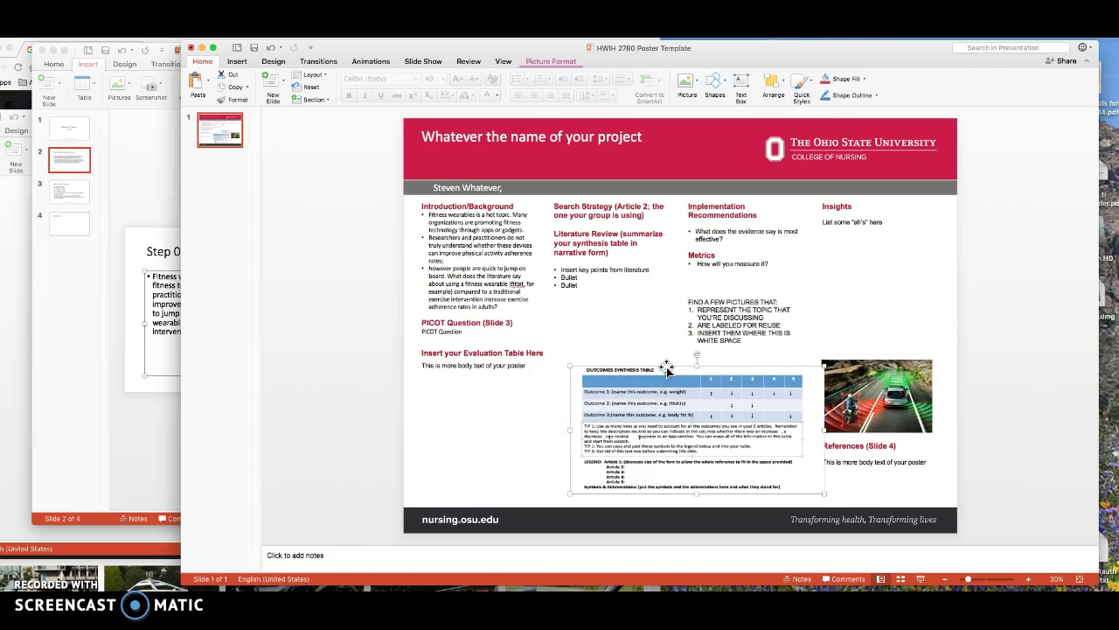
drag(667, 365, 490, 370)
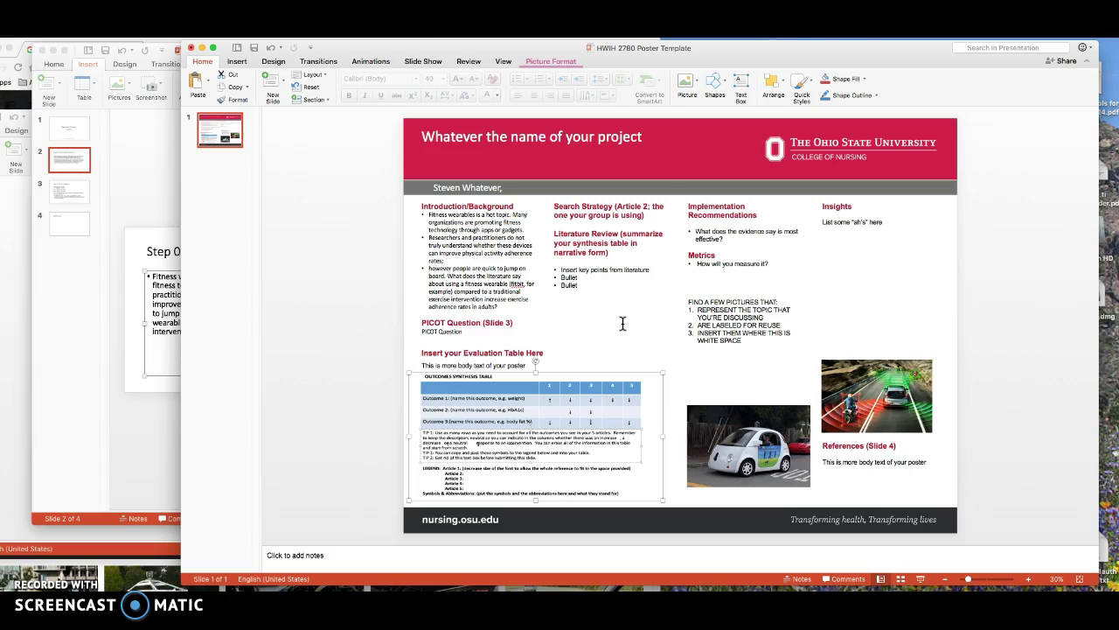
- Shorten the heading "Search Strategy (Article 2; the one your group is using)" to "Search Strategy"
click(651, 217)
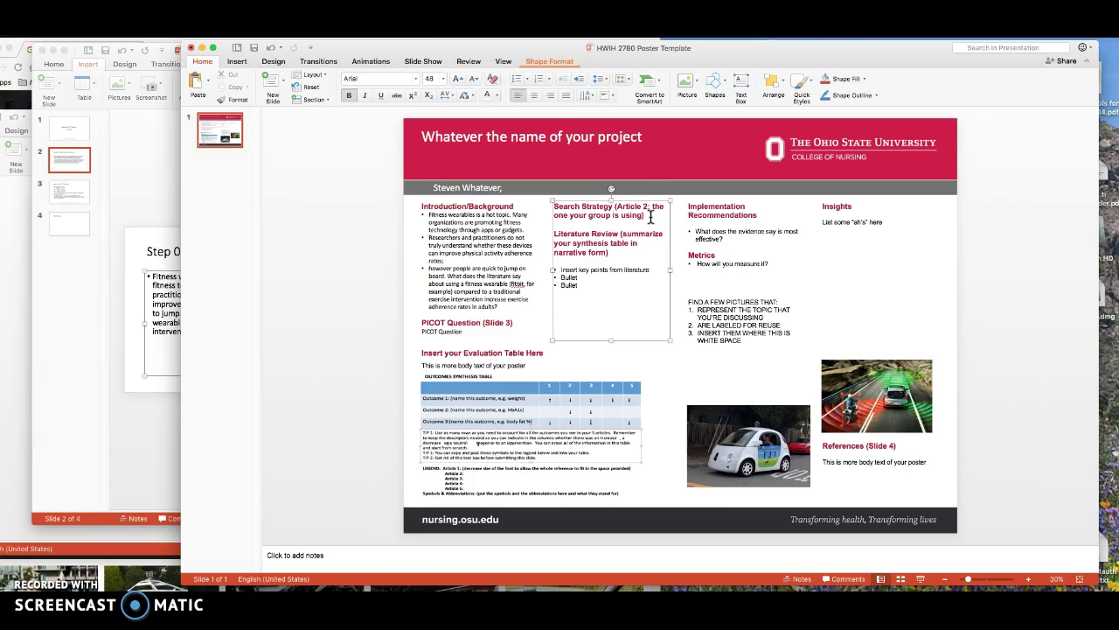
key(BackSpace)
key(BackSpace)
key(BackSpace)
key(BackSpace)
key(BackSpace)
key(BackSpace)
key(BackSpace)
key(BackSpace)
key(BackSpace)
key(BackSpace)
key(BackSpace)
key(BackSpace)
key(BackSpace)
key(BackSpace)
key(BackSpace)
key(BackSpace)
key(BackSpace)
key(BackSpace)
key(BackSpace)
key(BackSpace)
key(BackSpace)
key(BackSpace)
key(BackSpace)
key(BackSpace)
key(BackSpace)
key(BackSpace)
key(BackSpace)
key(BackSpace)
key(BackSpace)
key(BackSpace)
key(BackSpace)
key(BackSpace)
key(BackSpace)
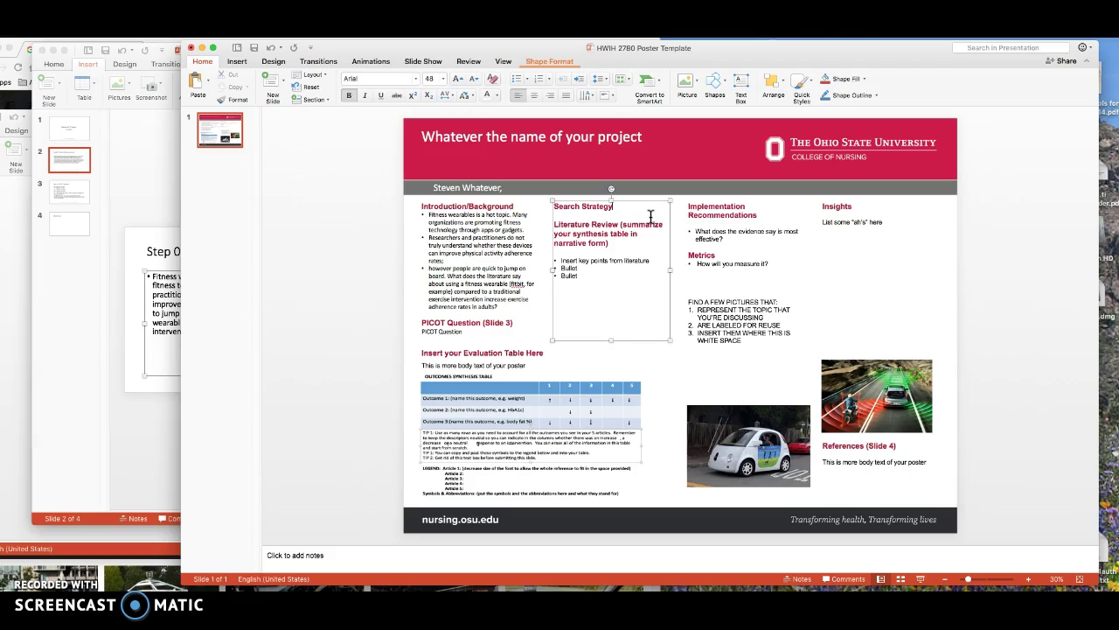
- Try to copy the Introduction/Background bullet formatting onto a new blank line under the Search Strategy heading
key(Return)
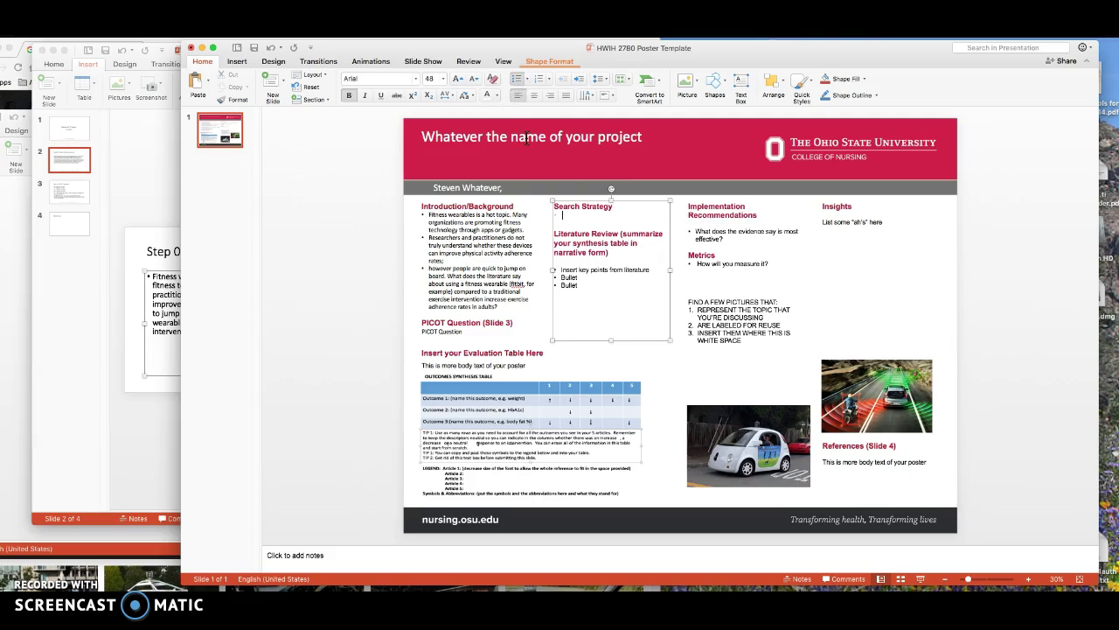
click(490, 233)
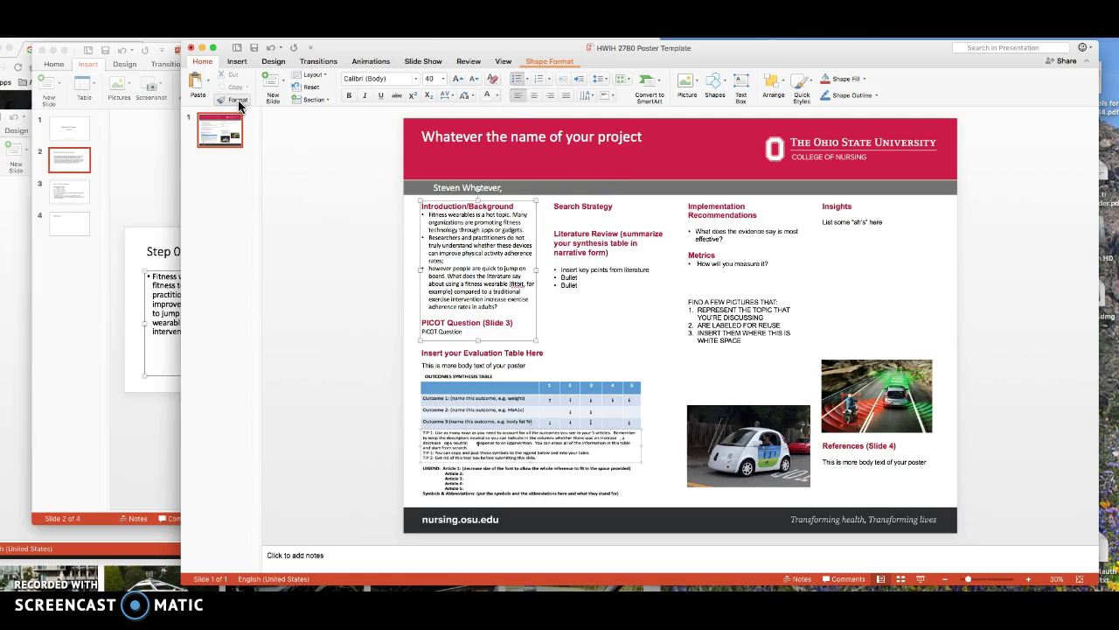
click(237, 100)
click(554, 212)
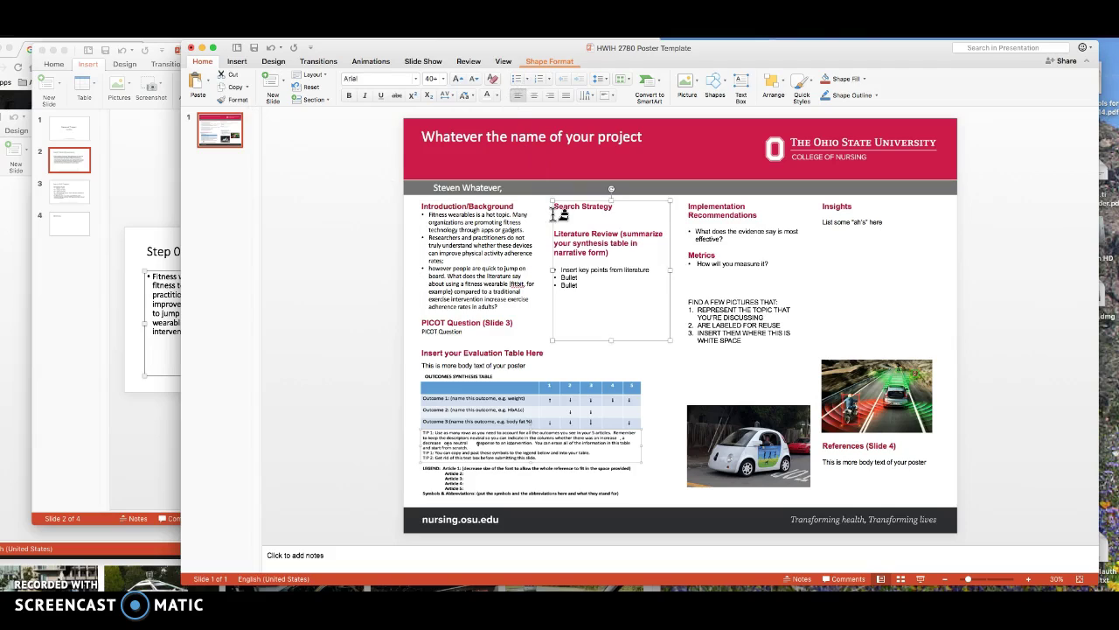
click(559, 214)
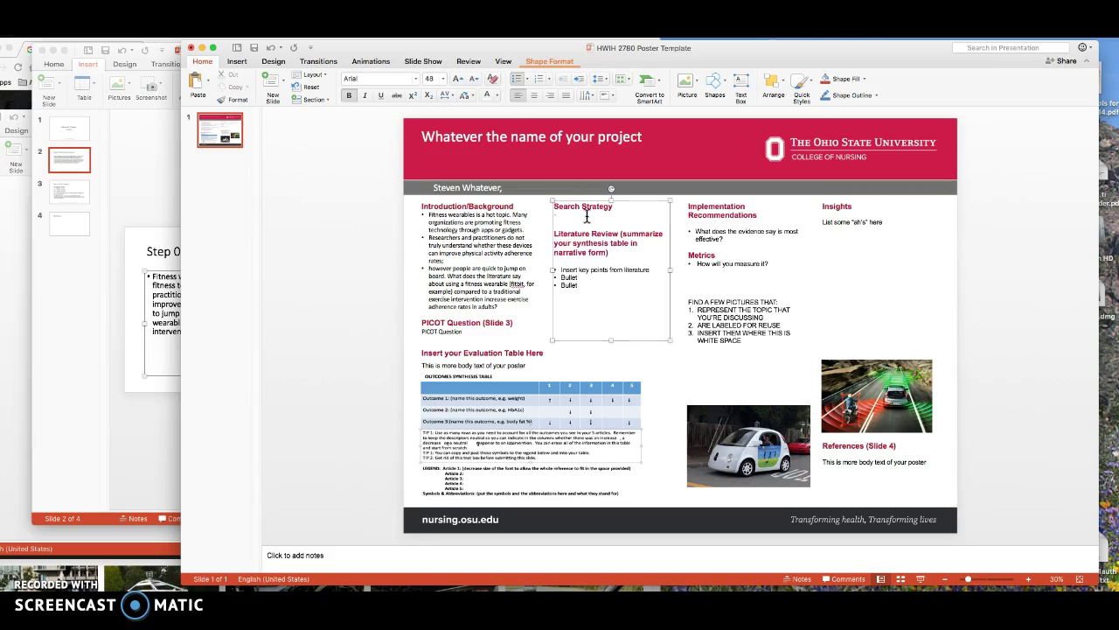
click(475, 230)
drag(428, 222, 482, 243)
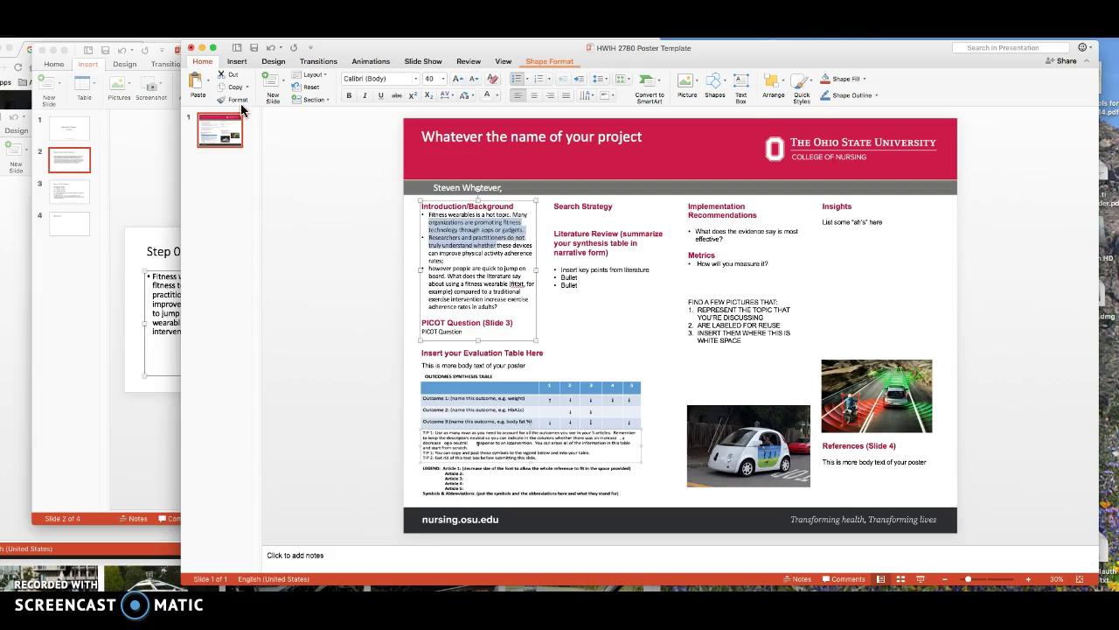
click(232, 98)
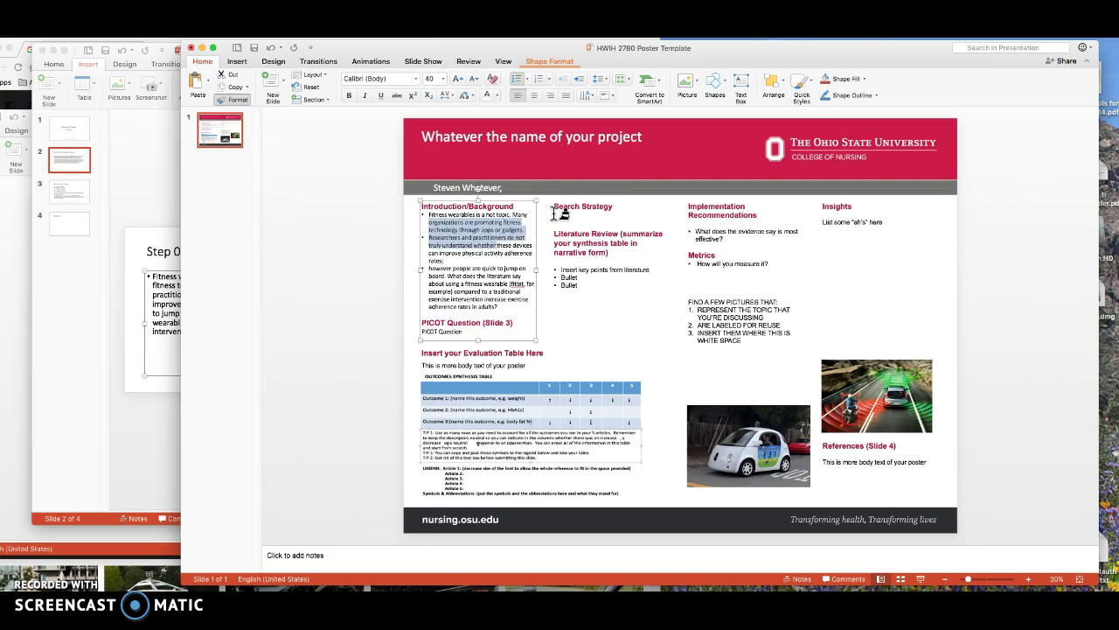
click(560, 213)
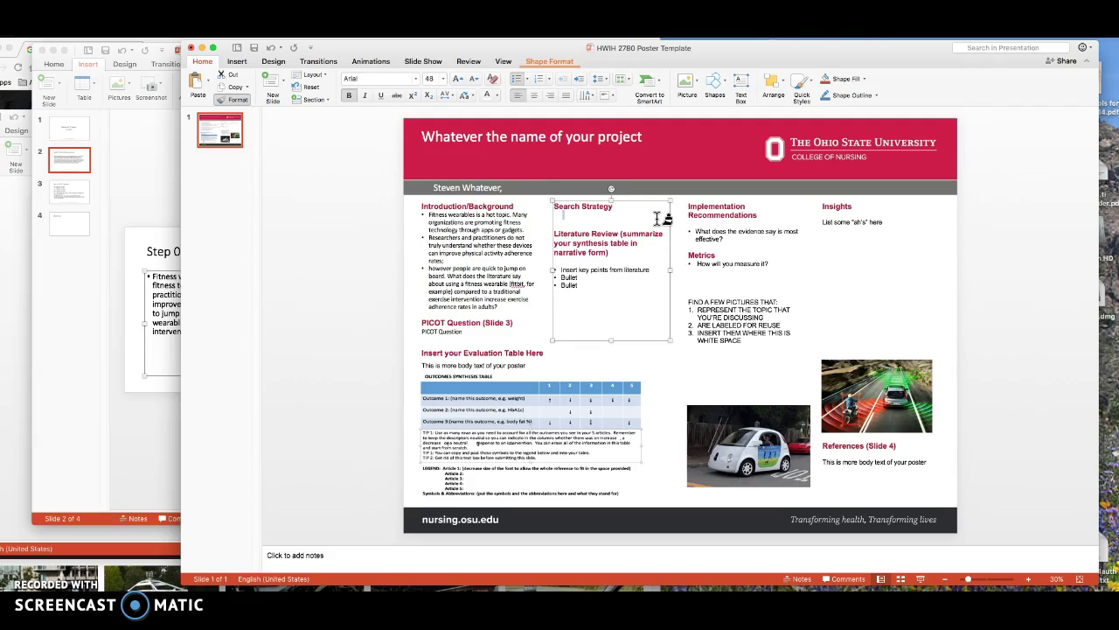
text(s)
key(BackSpace)
key(BackSpace)
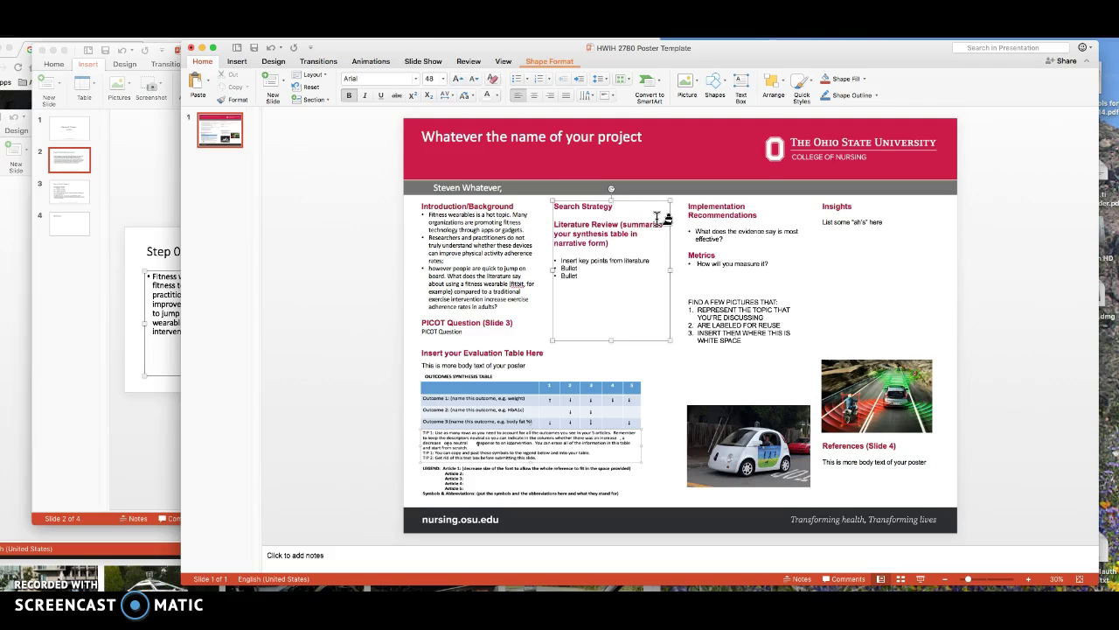
- Add the line "Ad;flaksdjfa;lskdfj" under Search Strategy and apply the Introduction/Background text formatting to it
key(Return)
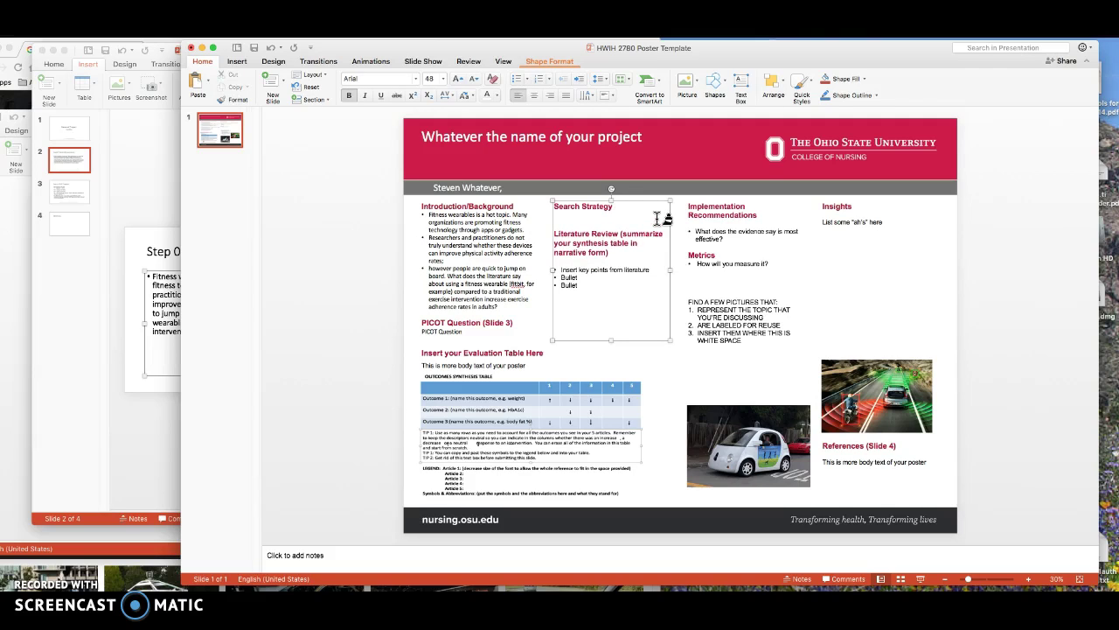
text(Ad;flaksdjfa;lskdfj)
click(480, 239)
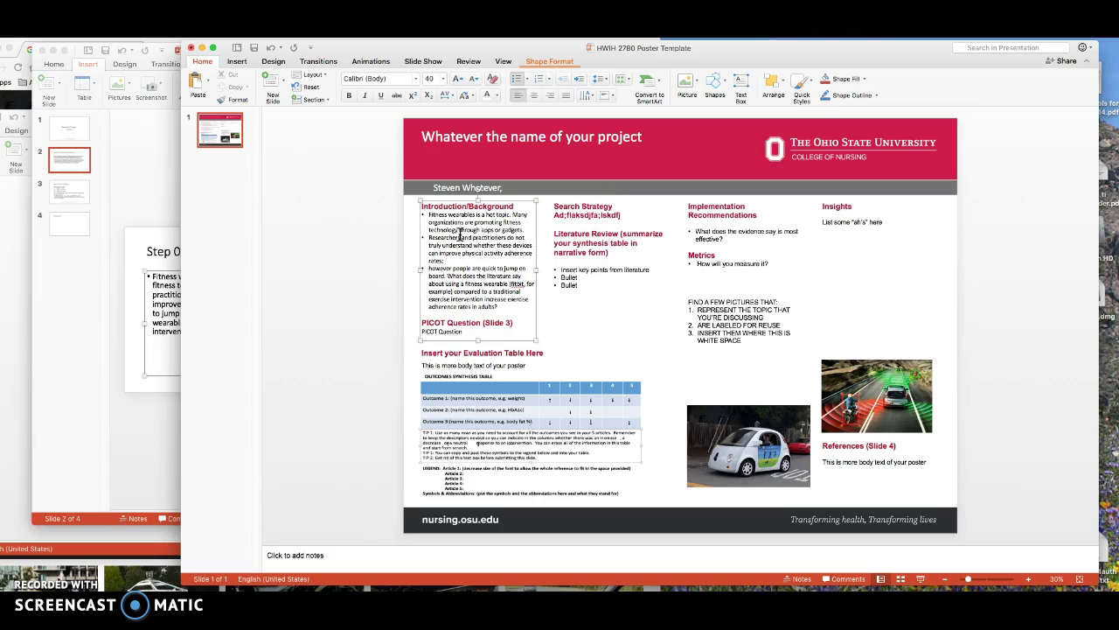
click(232, 99)
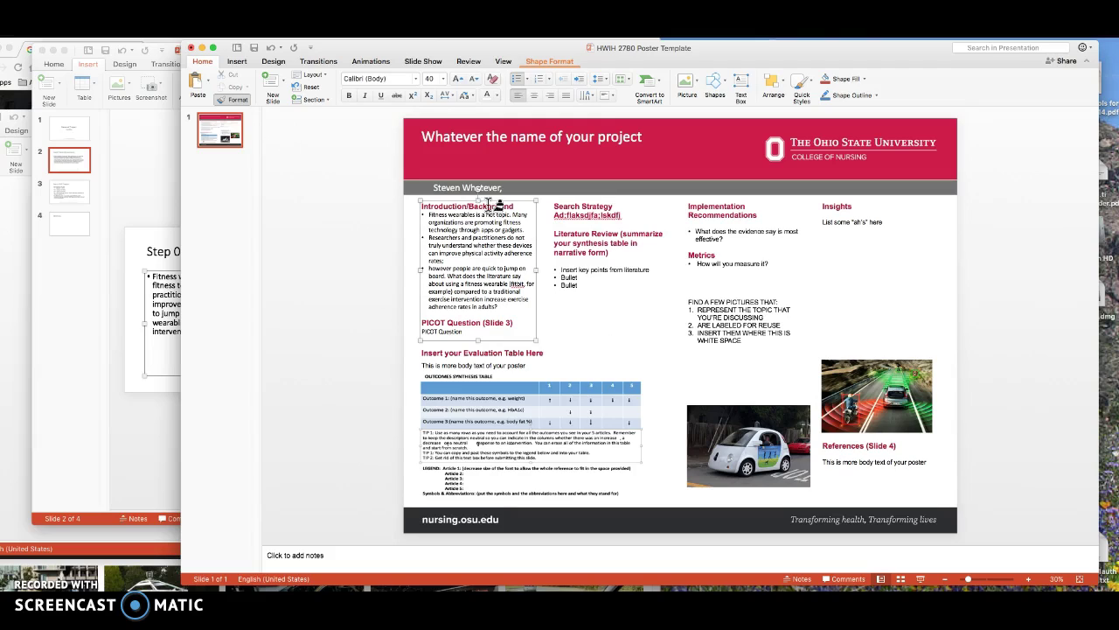
click(612, 215)
drag(612, 215, 617, 217)
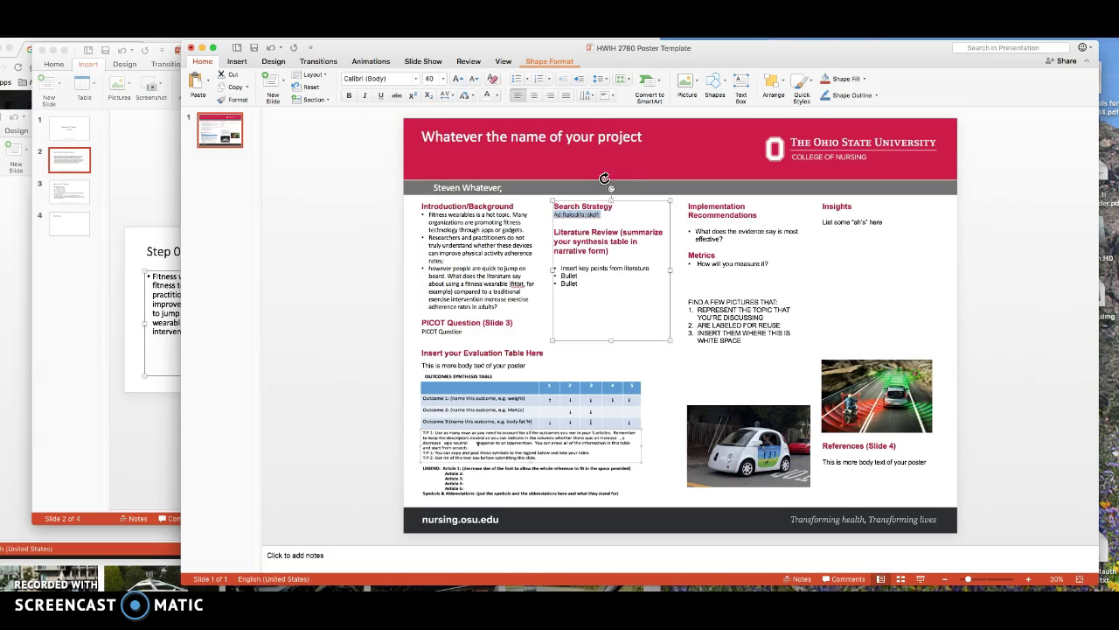
- Turn the new Search Strategy line into a bullet and add empty line space below it
click(515, 77)
click(631, 218)
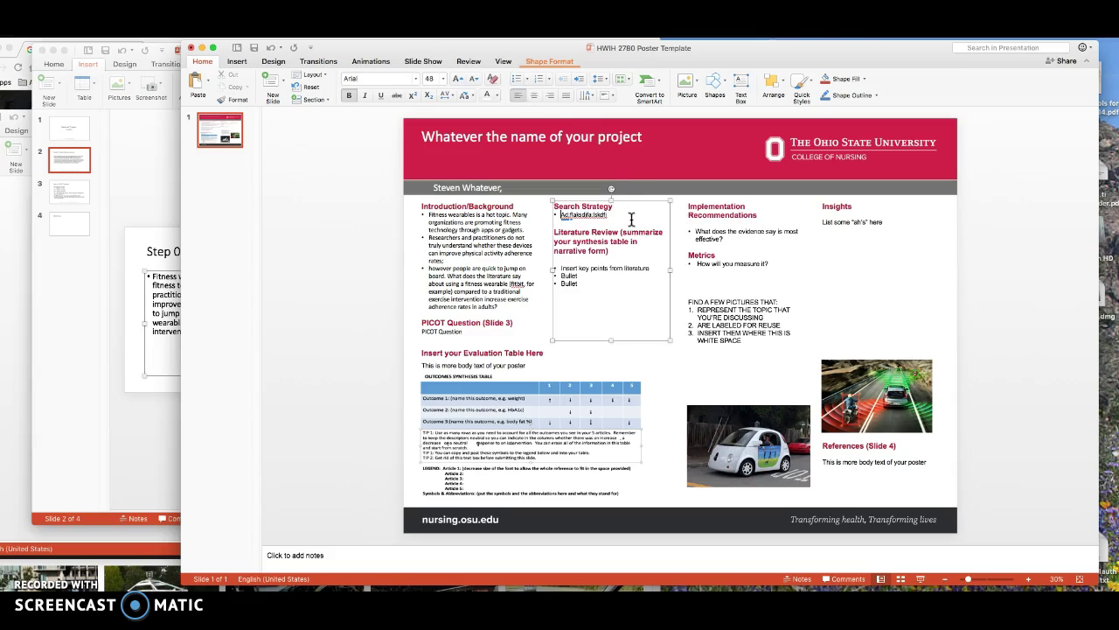
key(Return)
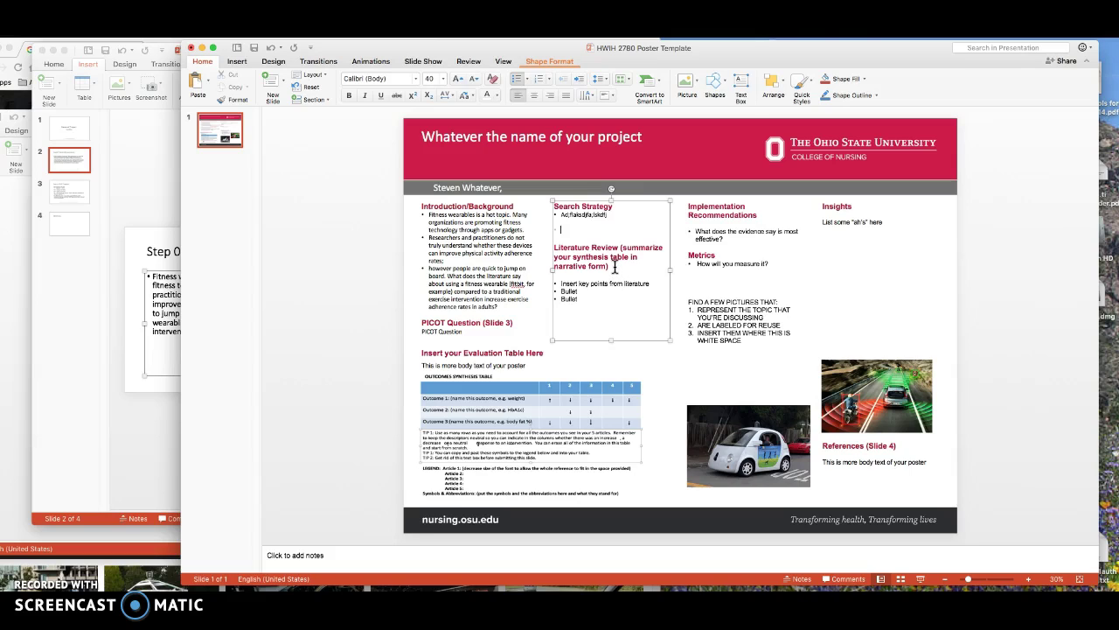
- Review the Literature Review heading's parenthetical instruction, the Implementation Recommendations and Metrics sections, and the white car picture
drag(615, 269, 621, 249)
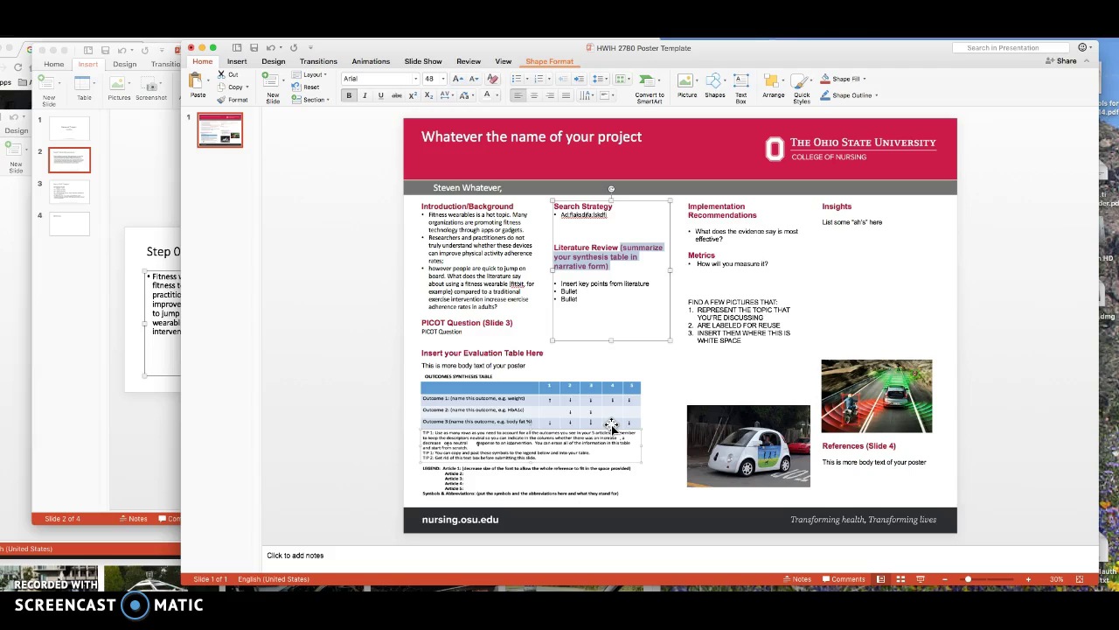
click(718, 215)
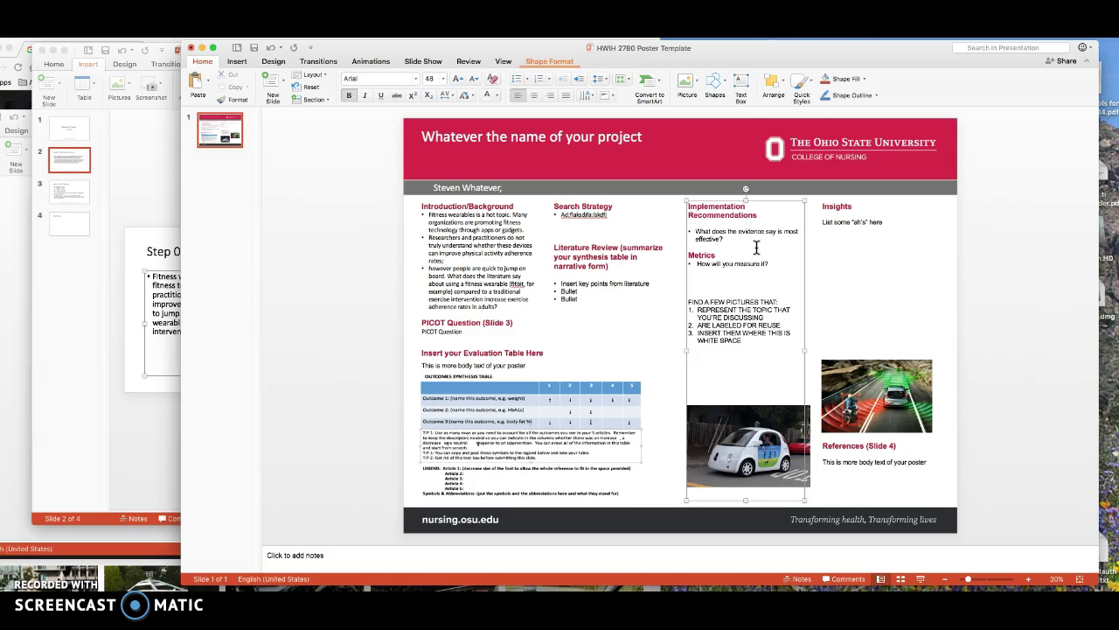
click(775, 265)
click(791, 410)
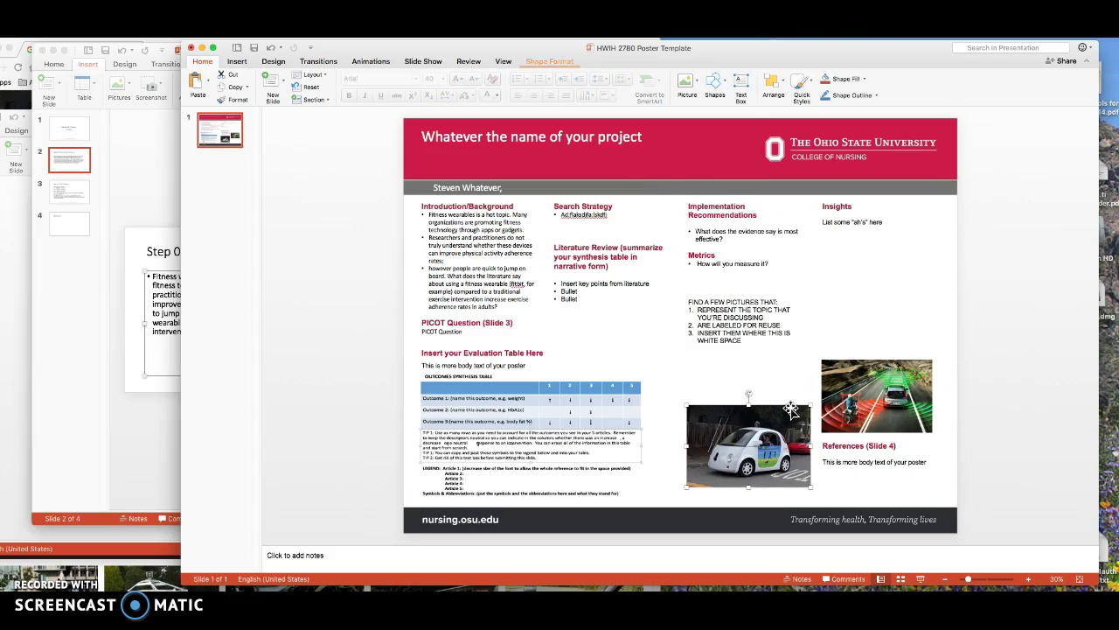
- Move the road sensor picture up from above the References heading into the empty space under Insights
click(899, 392)
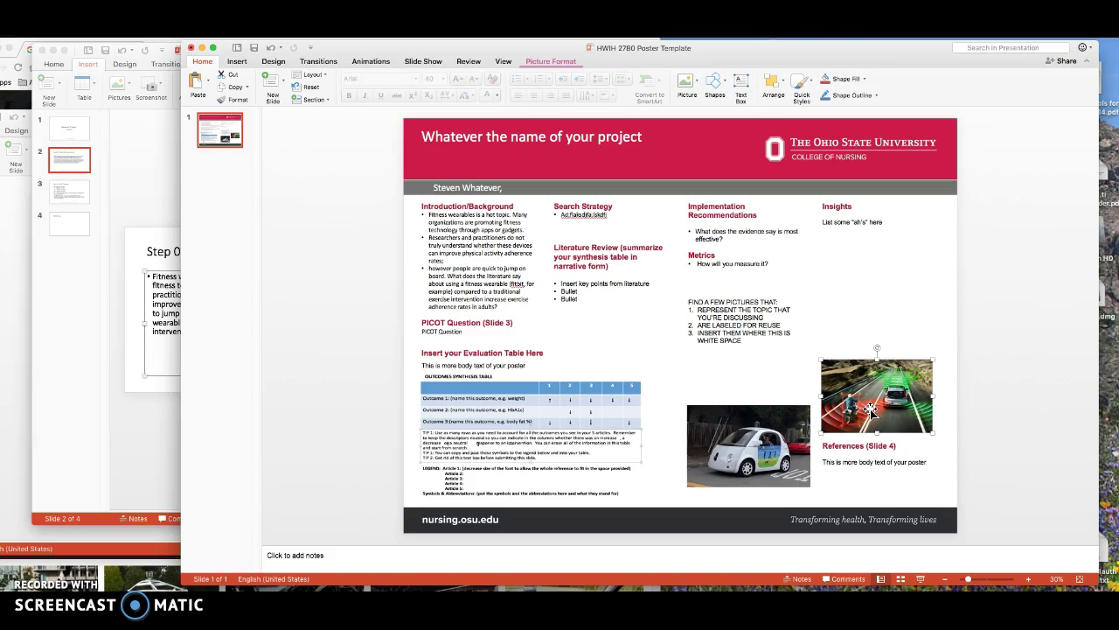
drag(866, 411, 869, 322)
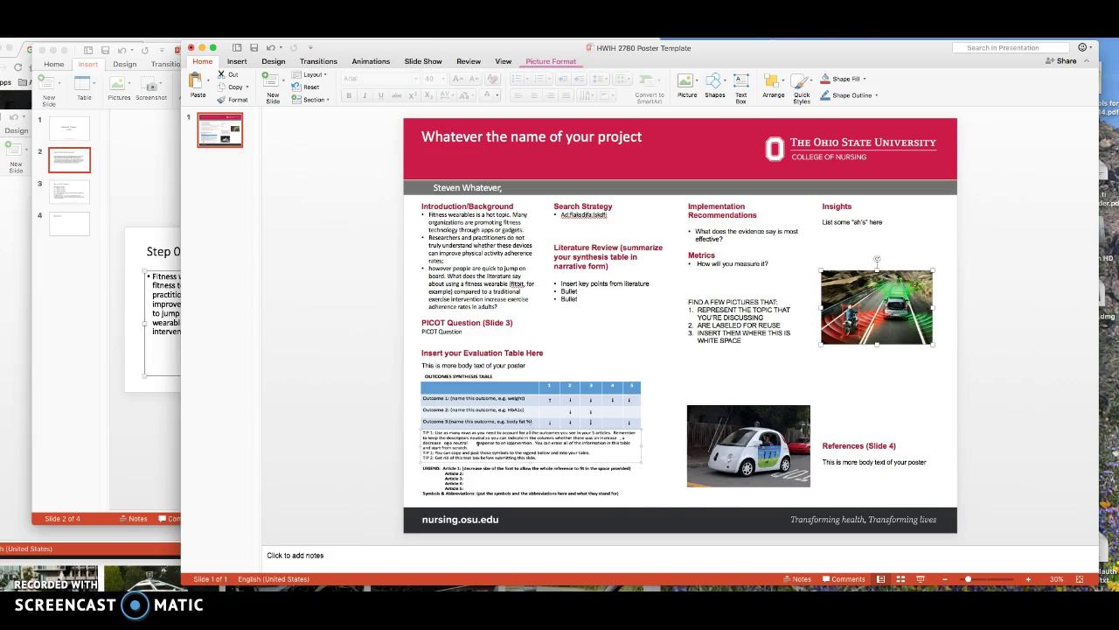
- Switch to the browser's autonomous cars image results, shift the window clear of the screen edge and close the enlarged image preview
click(413, 591)
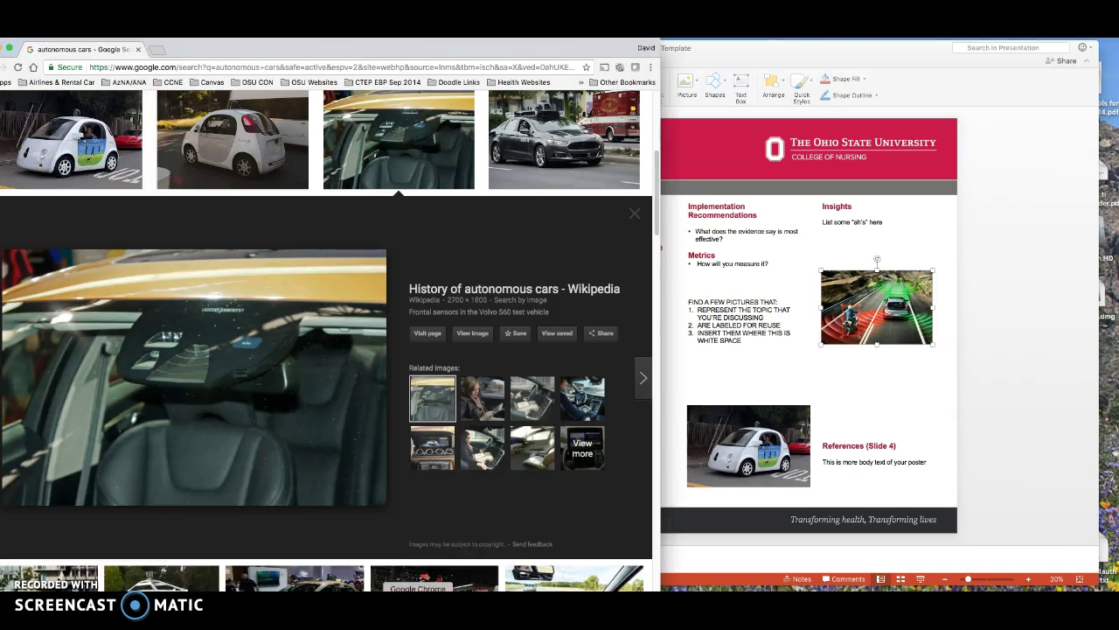
drag(420, 55, 536, 49)
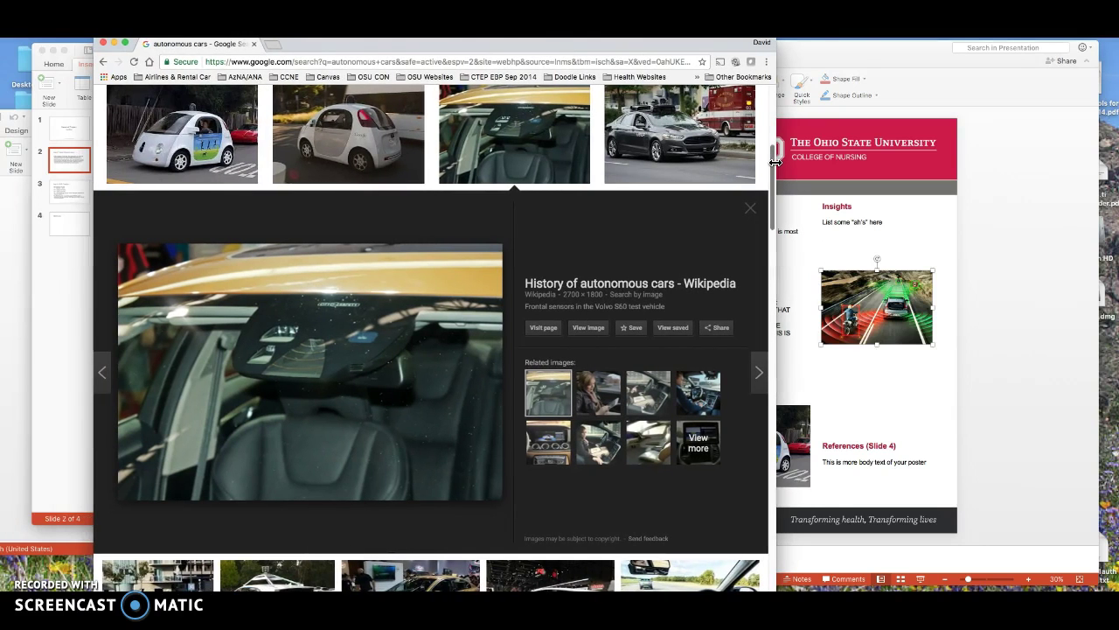
click(752, 208)
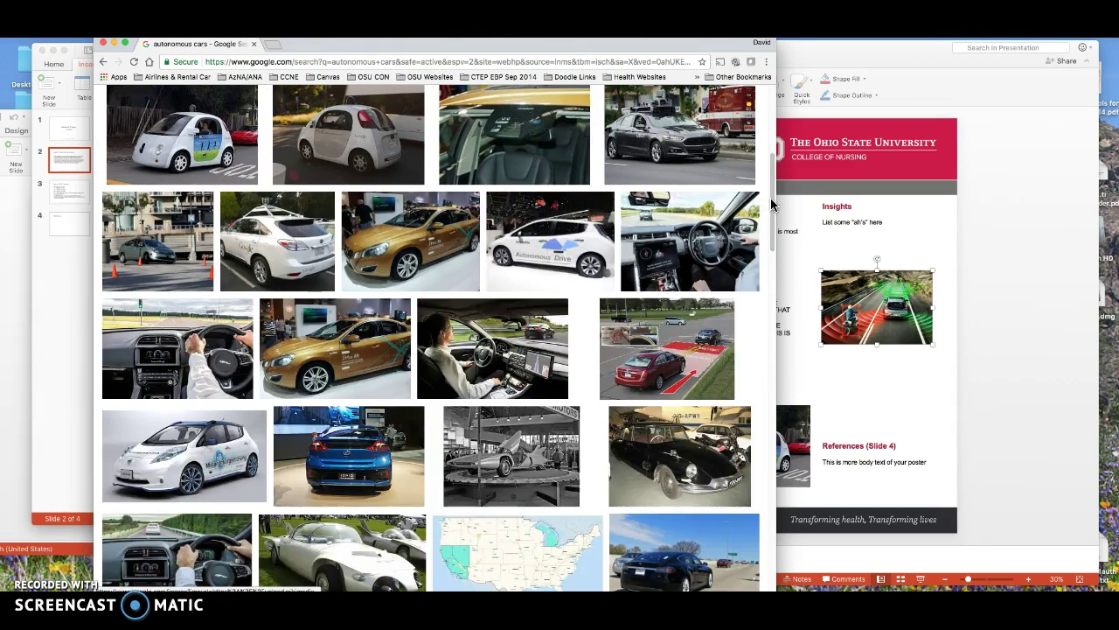
drag(772, 197, 773, 132)
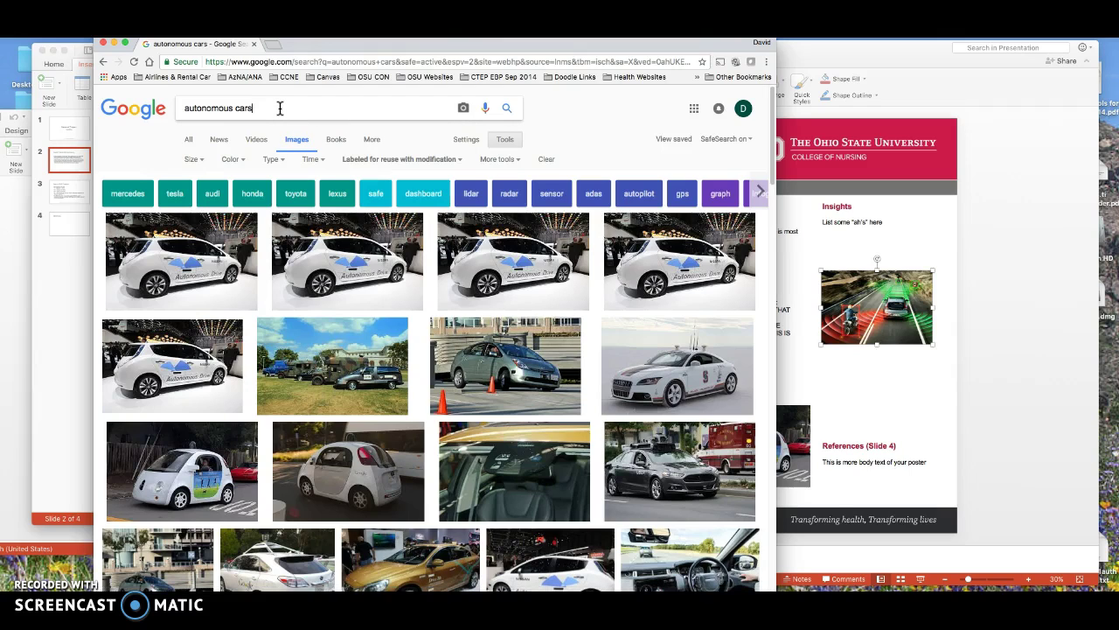
- Re-enter the end of the query and run the image search for "autonomous cars" again
key(BackSpace)
key(BackSpace)
key(BackSpace)
text(ars)
key(Return)
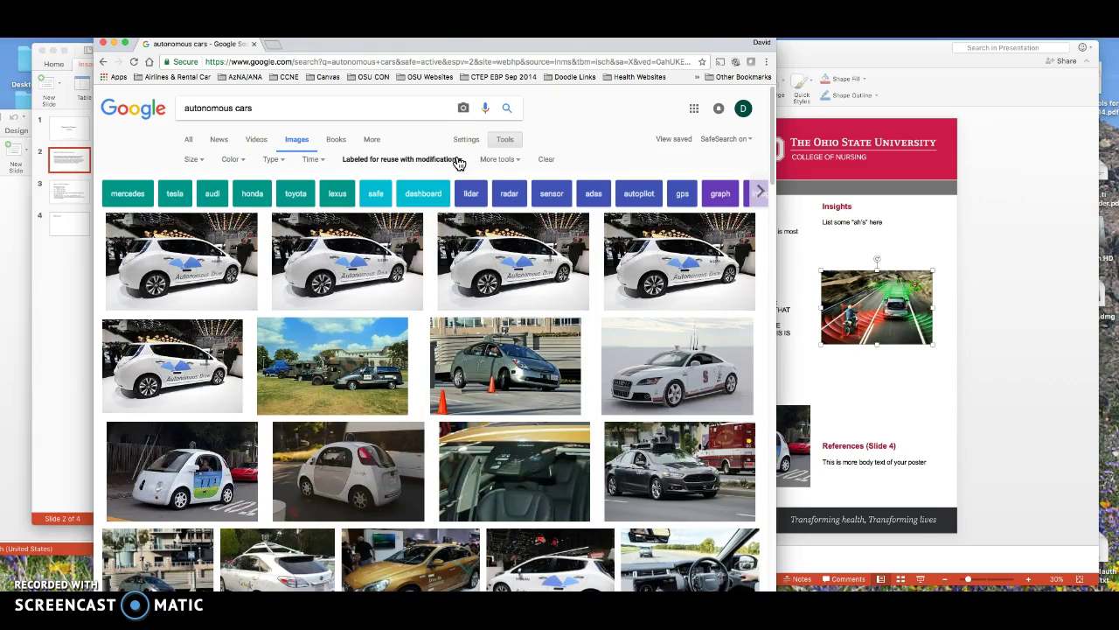
- Review the usage-rights options for the image results and set the filter to "Not filtered by license"
click(370, 142)
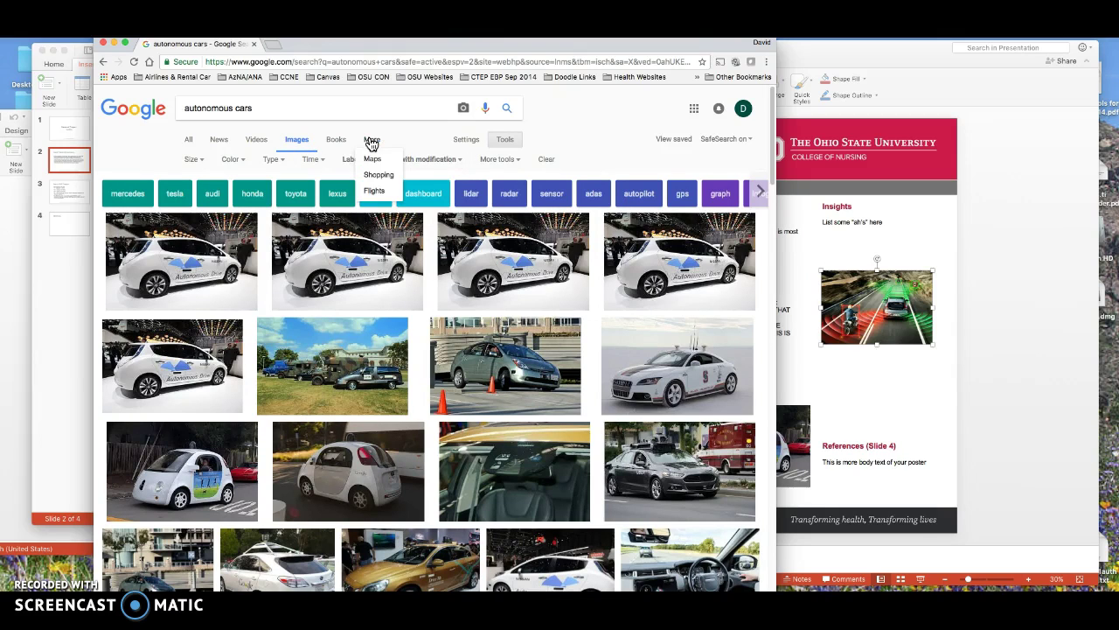
click(437, 148)
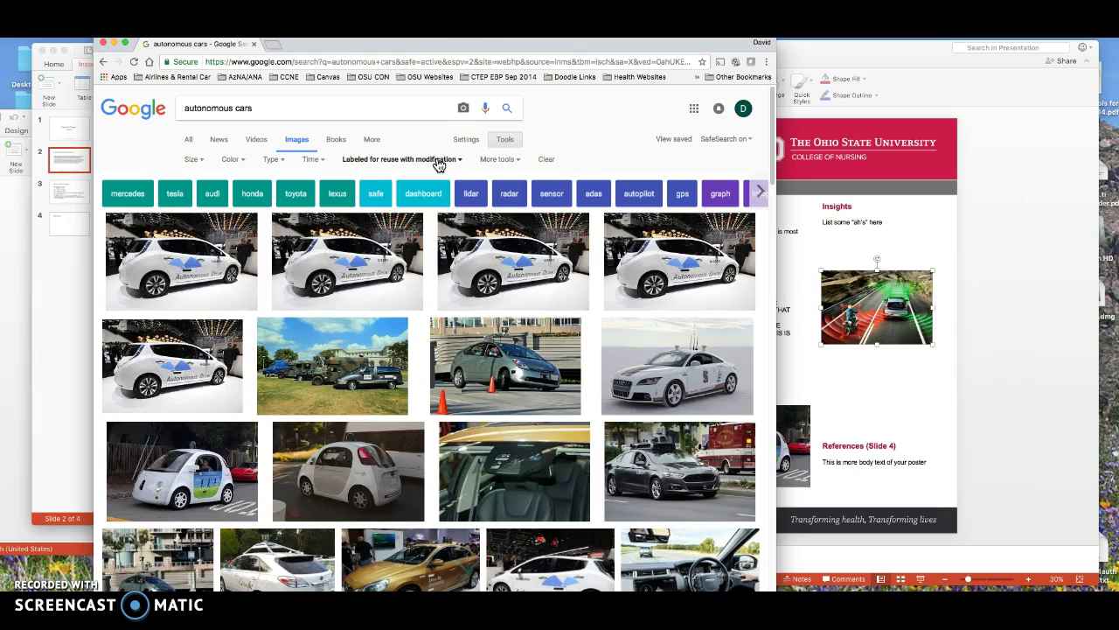
click(445, 163)
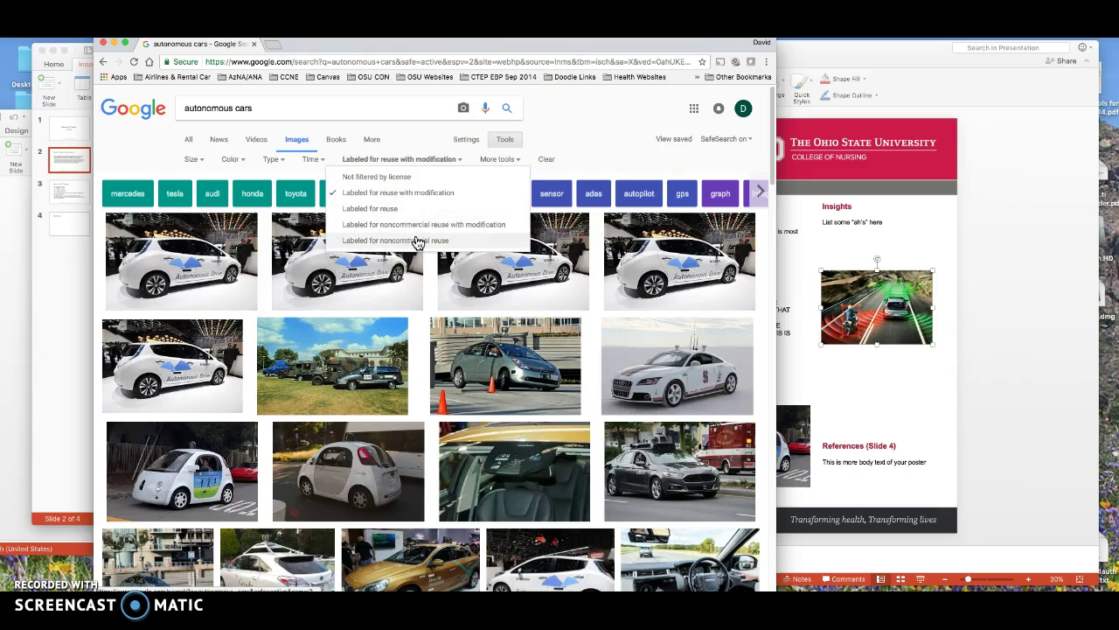
click(460, 165)
click(460, 166)
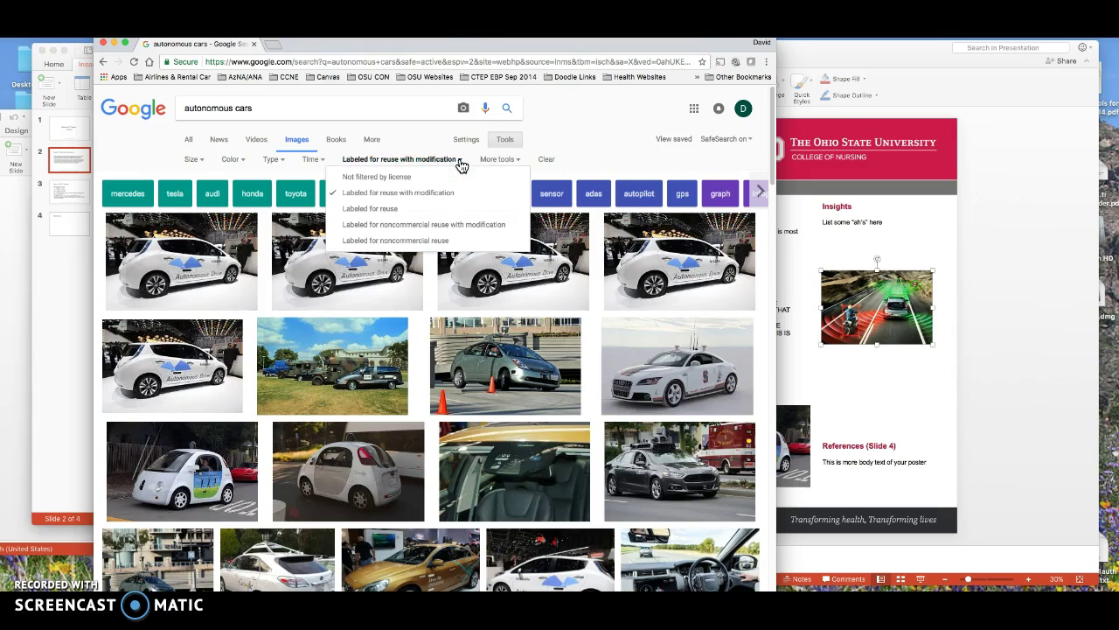
click(398, 179)
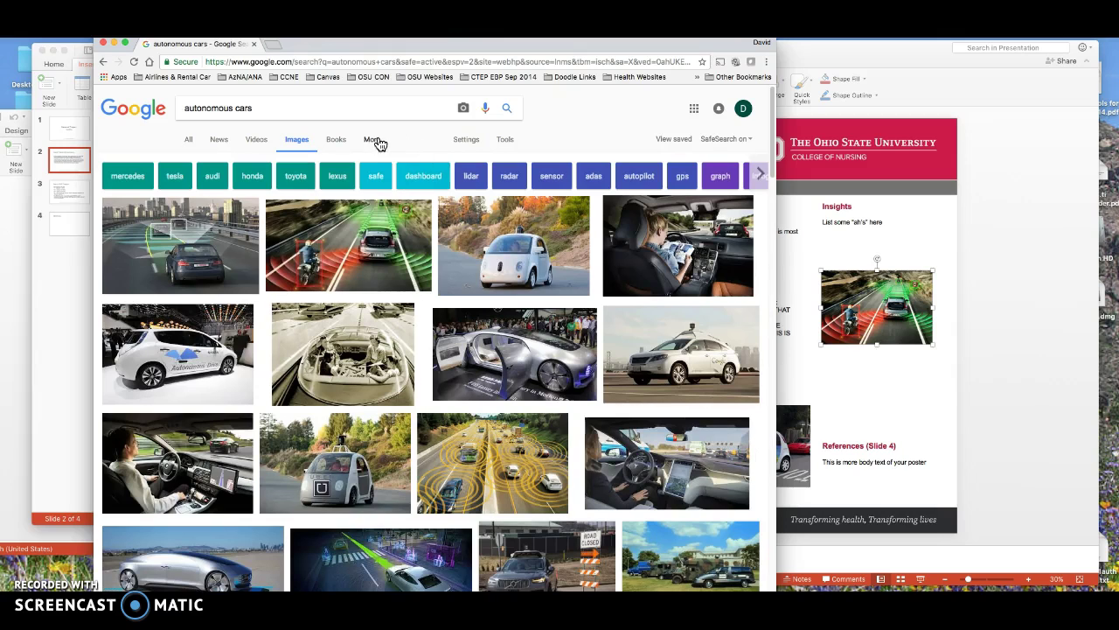
- Open the Advanced Image Search form for the autonomous cars query
click(373, 141)
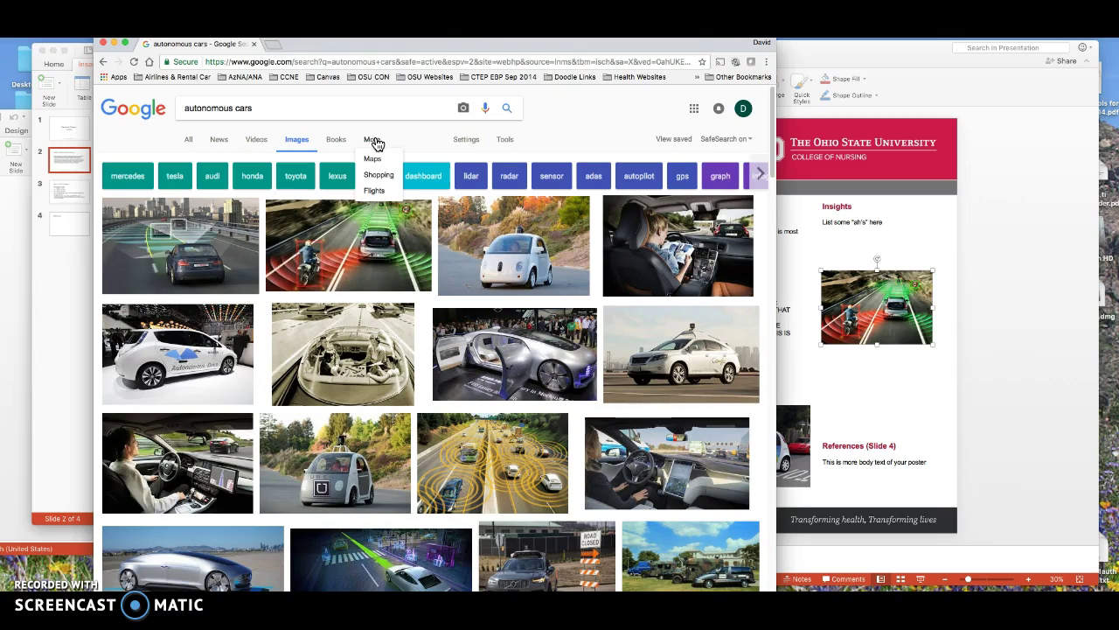
click(413, 144)
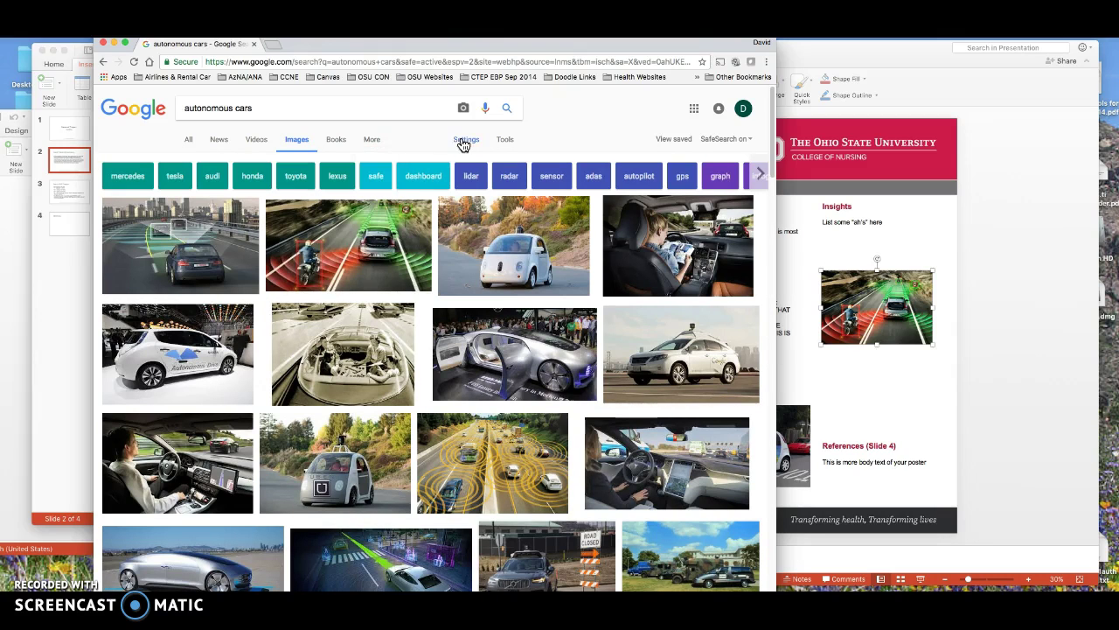
click(463, 143)
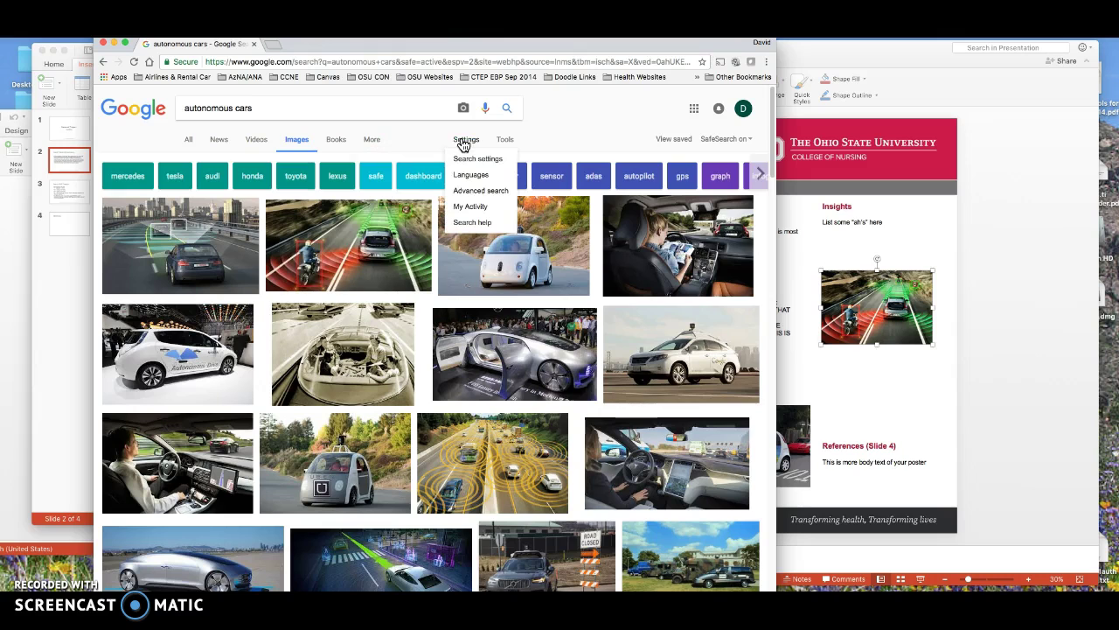
click(471, 190)
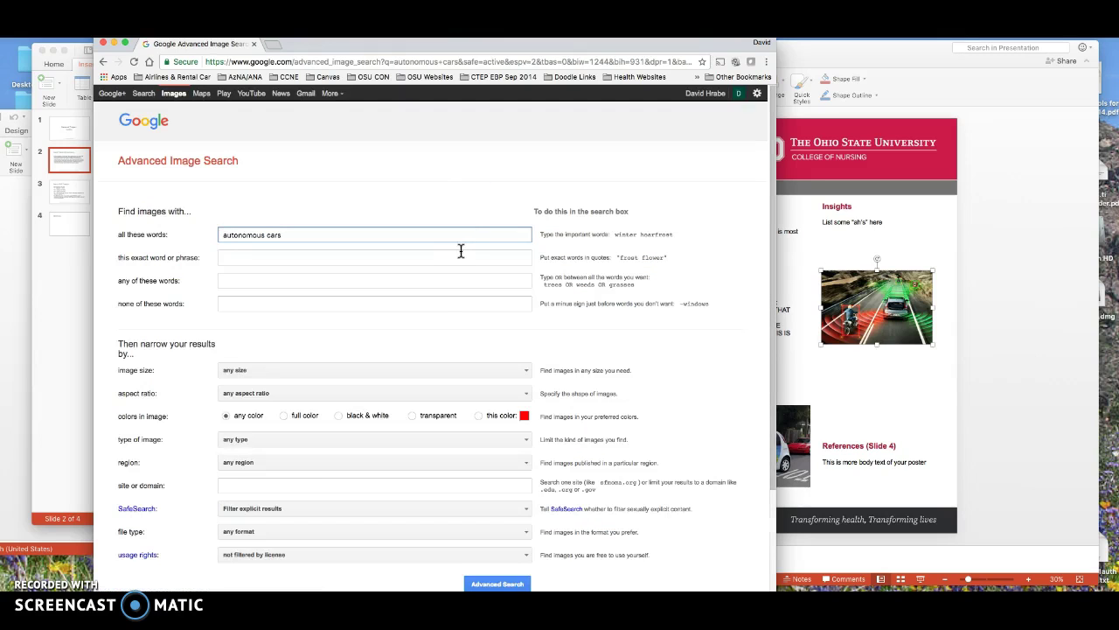
- Set the usage rights to "free to use or share" and run the advanced image search
scroll(462, 251, down, 3)
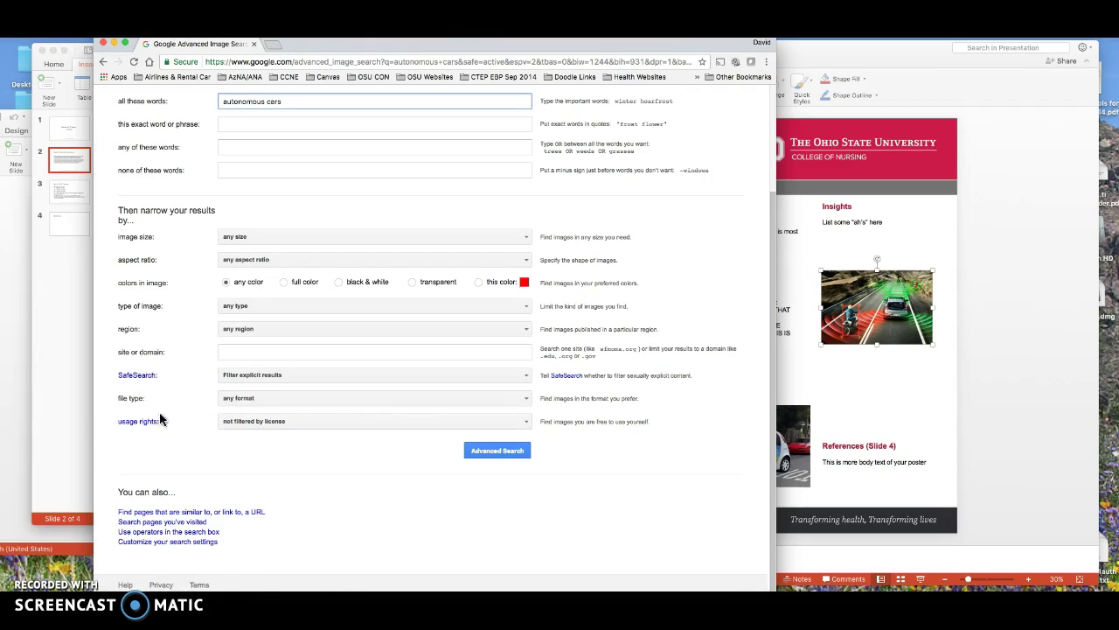
click(523, 425)
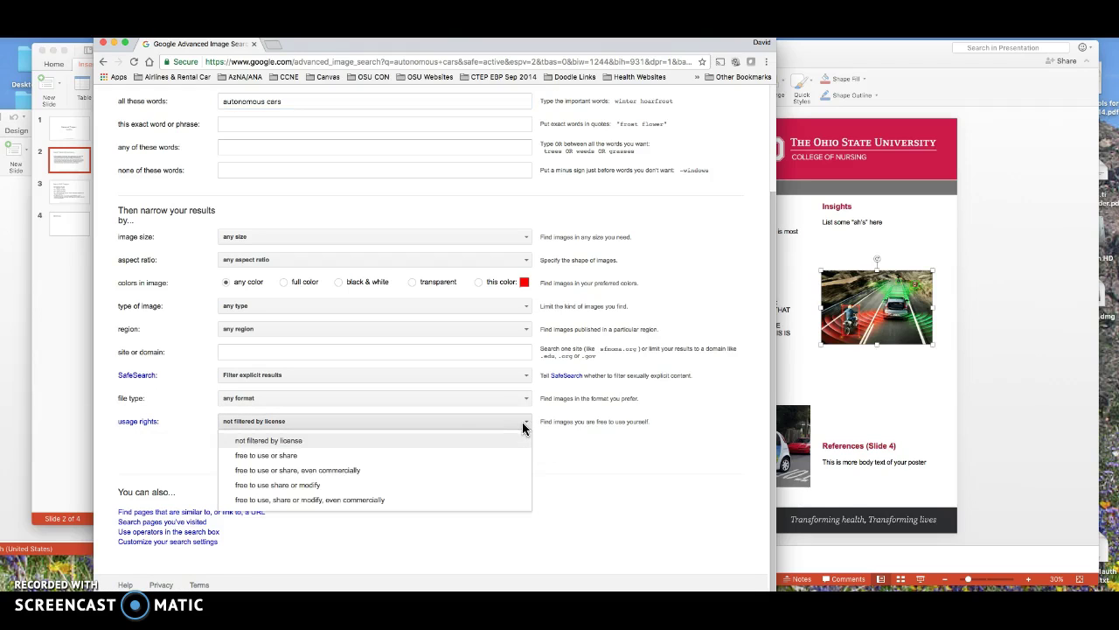
click(290, 458)
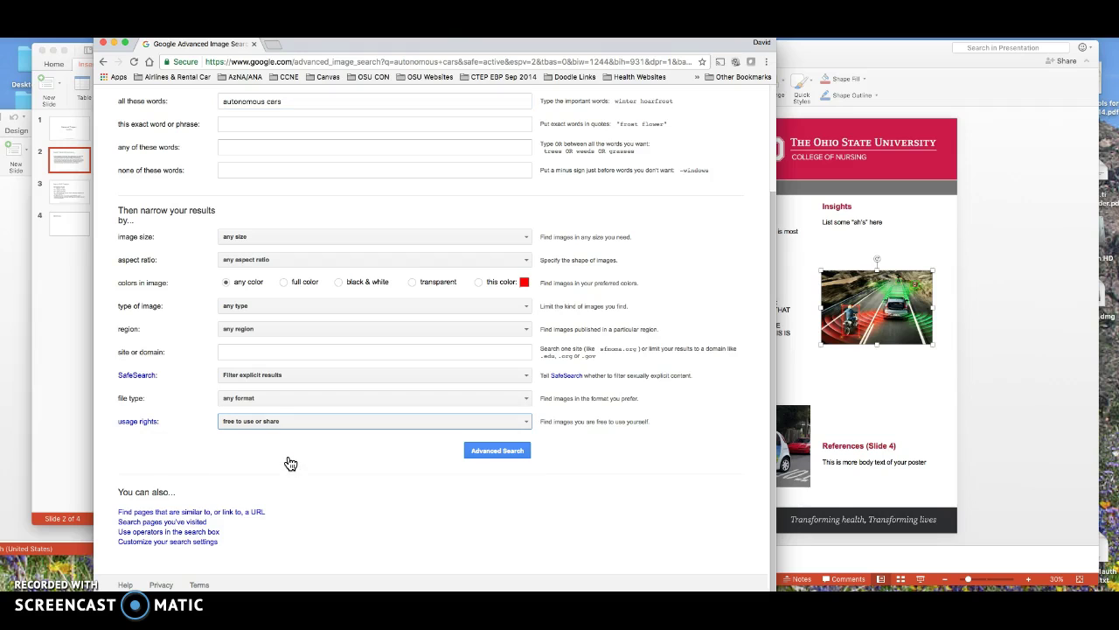
click(514, 451)
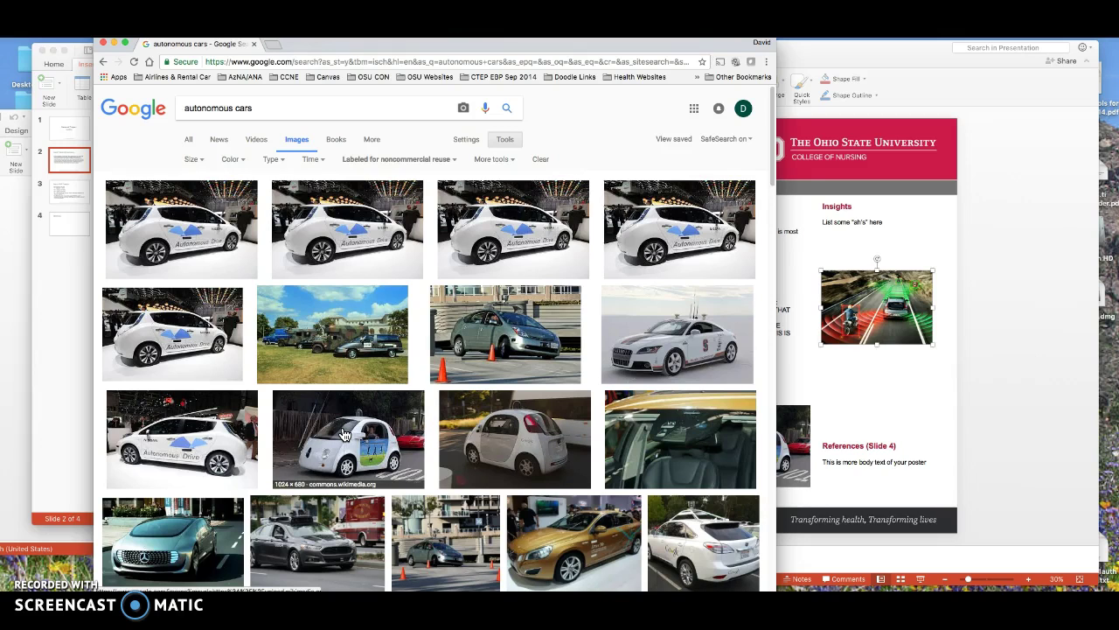
- Enlarge the Volvo S60 frontal sensors image and try to transfer it directly from the browser onto the poster slide
click(702, 436)
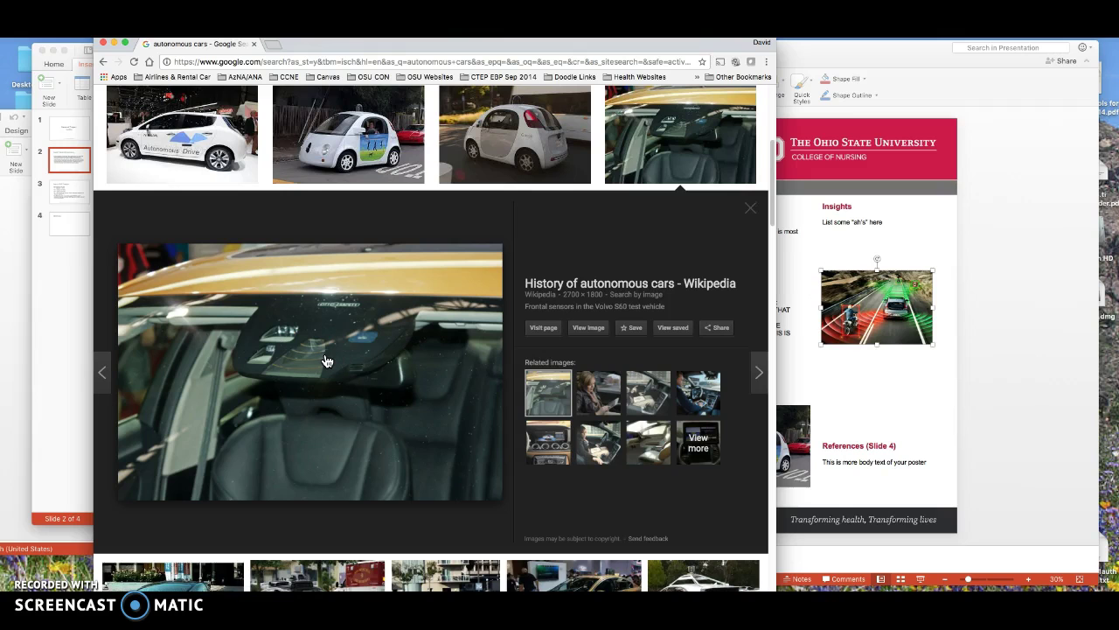
drag(324, 362, 480, 200)
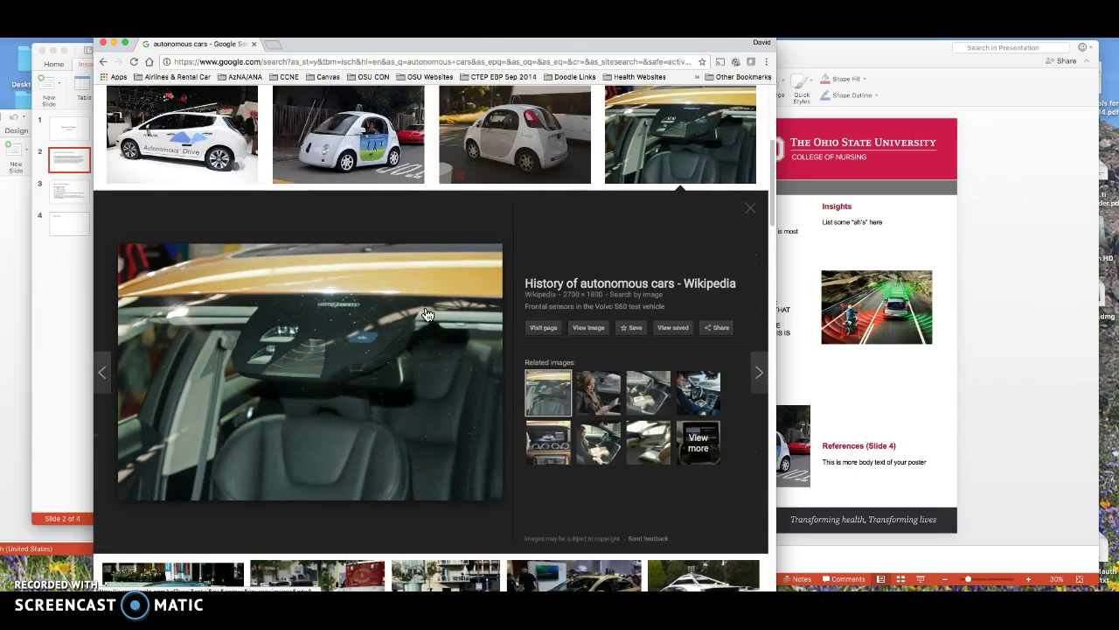
drag(418, 325, 525, 314)
scroll(382, 339, down, 4)
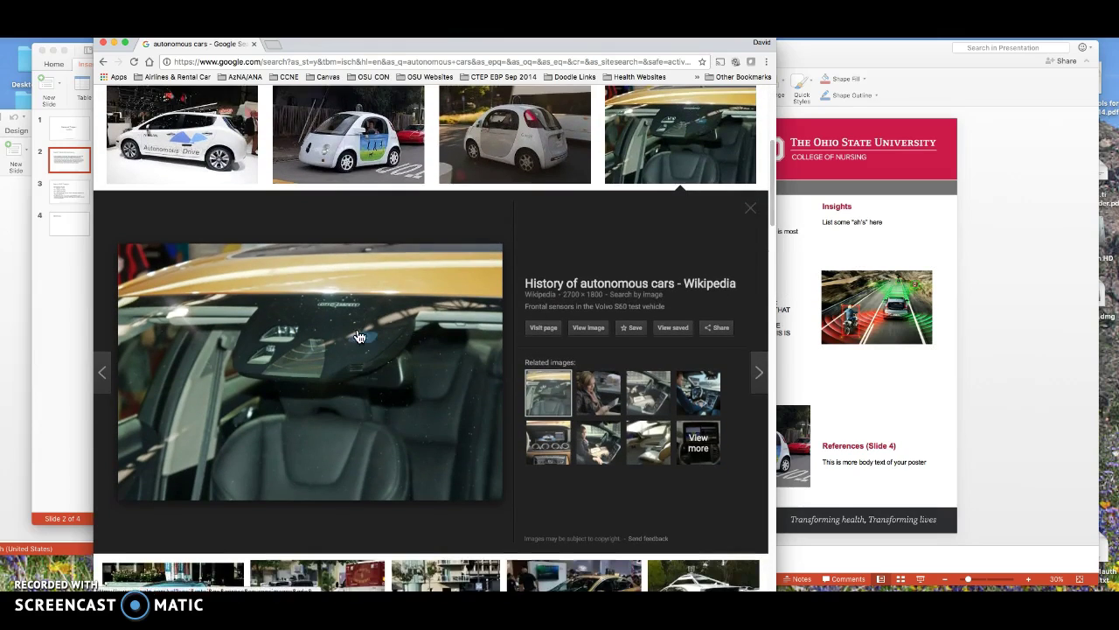
scroll(370, 344, up, 4)
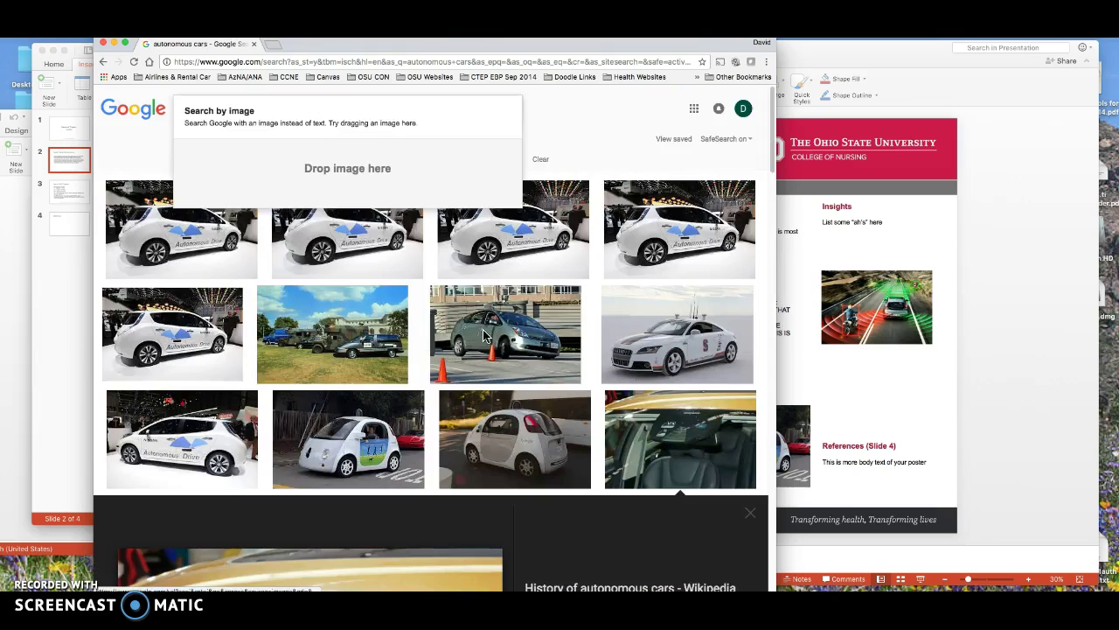
scroll(581, 326, down, 4)
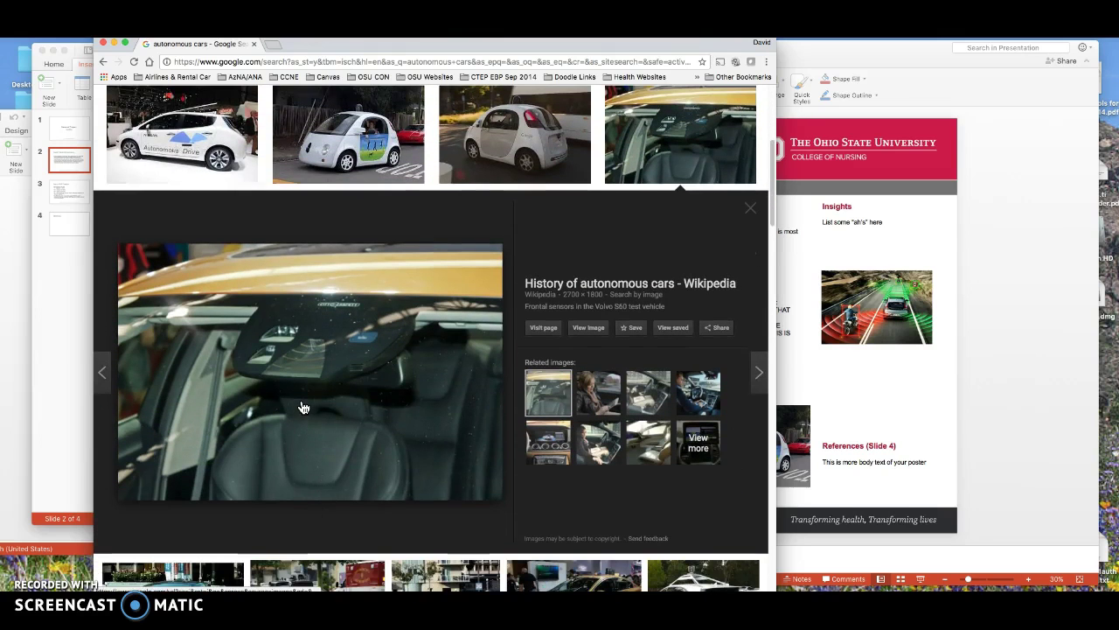
- Copy the enlarged Volvo sensors image into the poster as a small picture directly below the road sensor picture
right_click(303, 407)
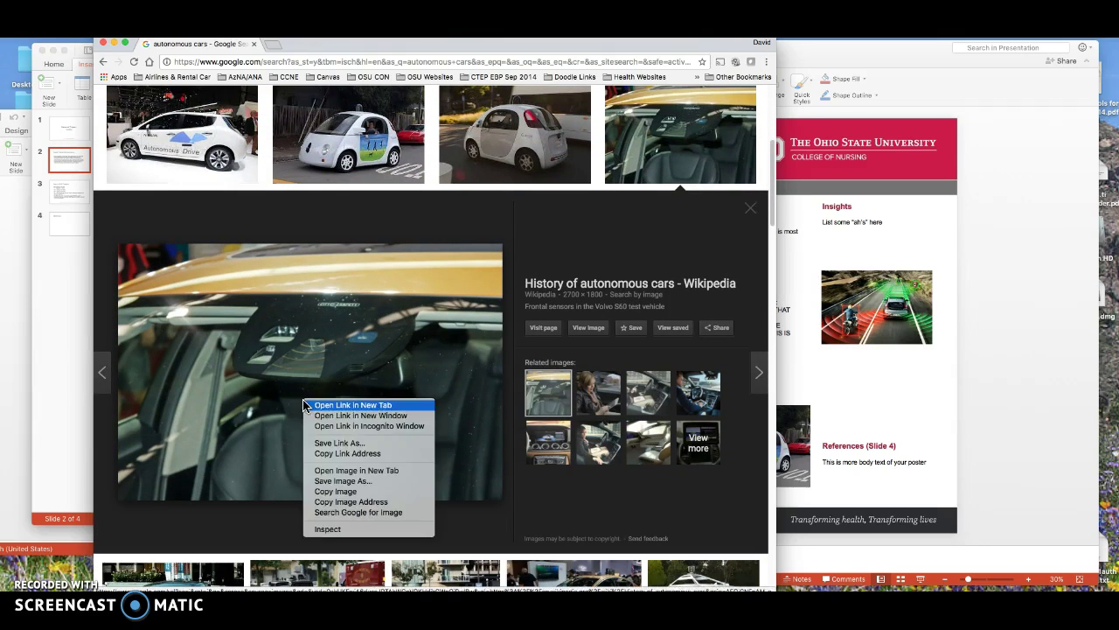
click(332, 491)
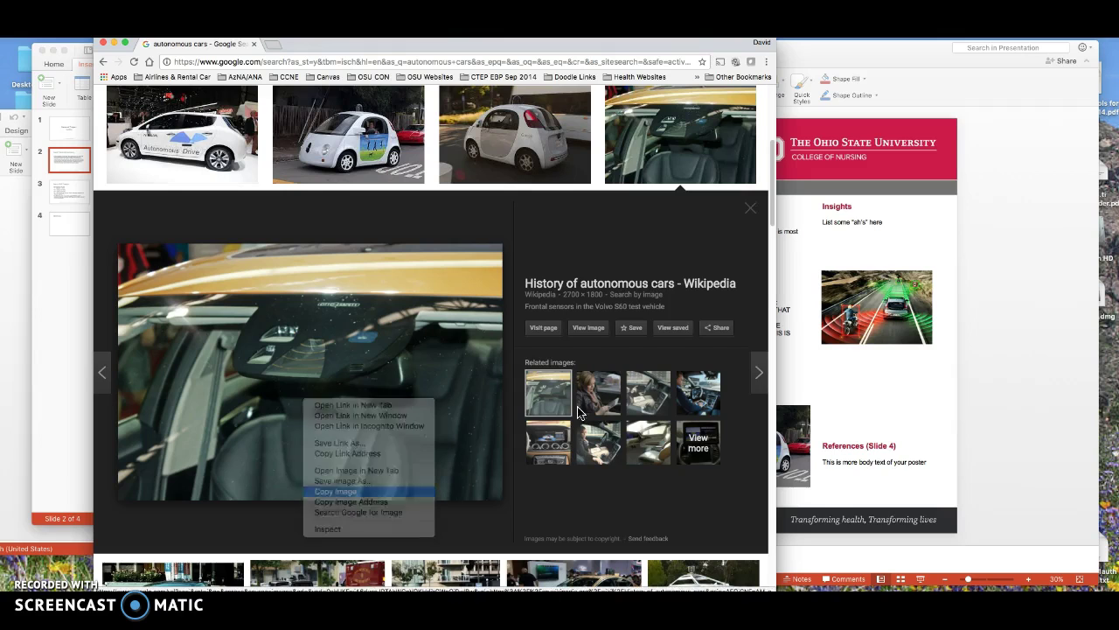
click(822, 244)
key(super+v)
right_click(822, 245)
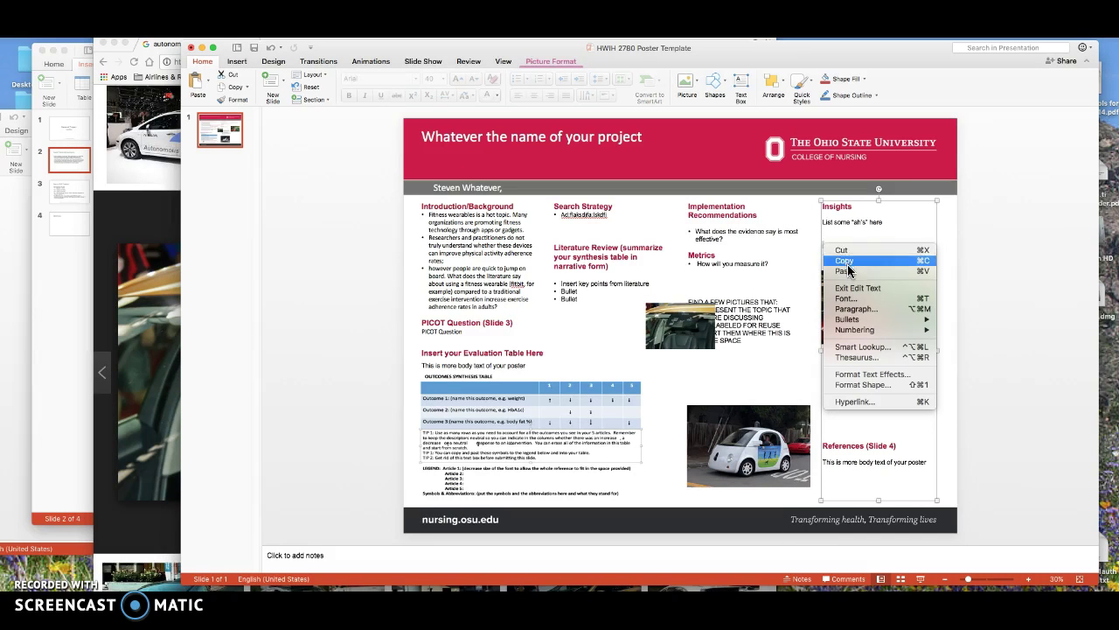
click(841, 271)
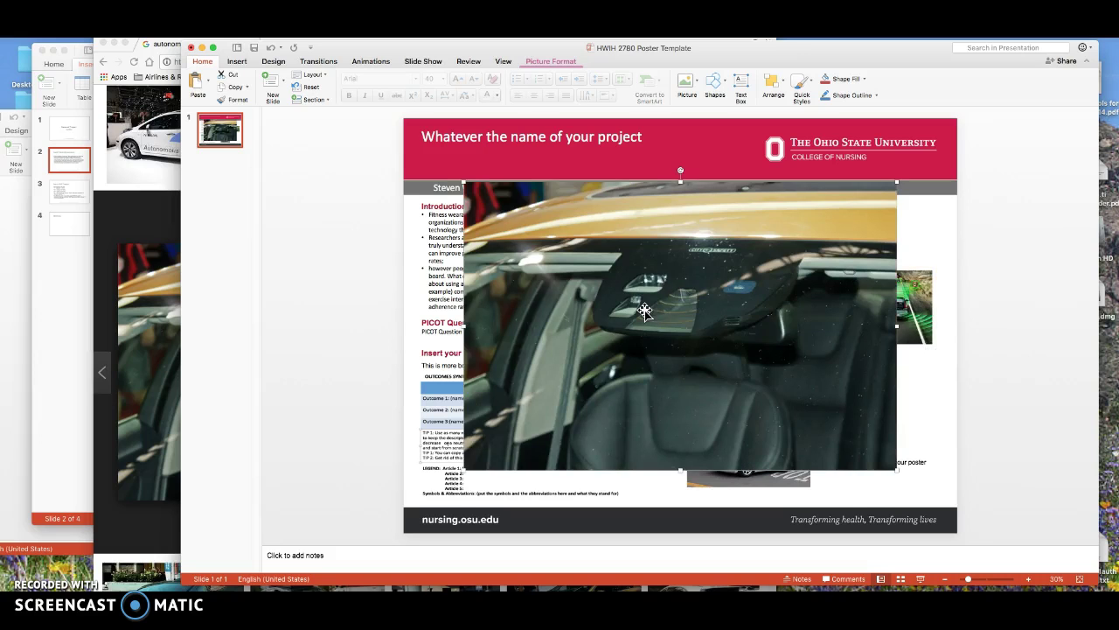
drag(646, 310, 681, 317)
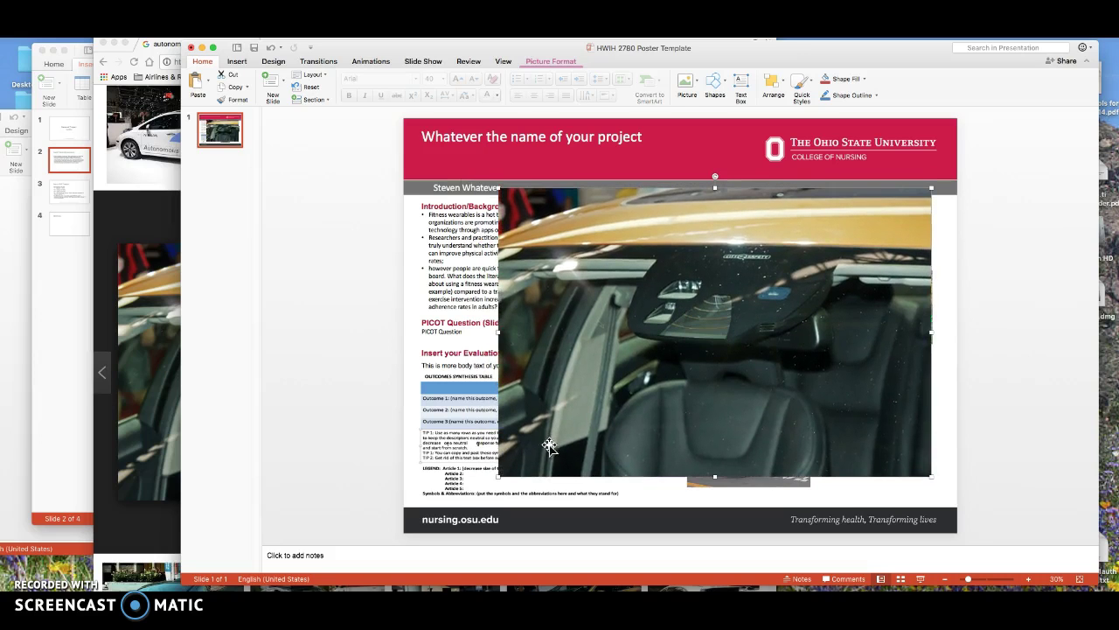
drag(498, 476, 879, 392)
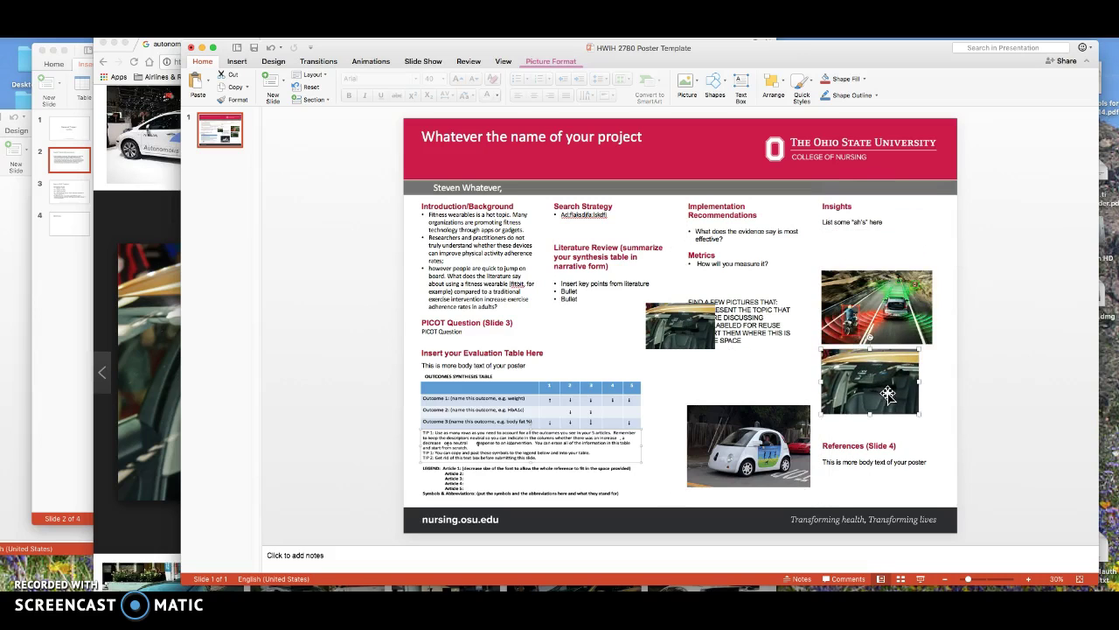
- View the poster at 100% and examine the sharpness of the inserted car pictures and the space around the References heading
click(1029, 580)
click(1029, 580)
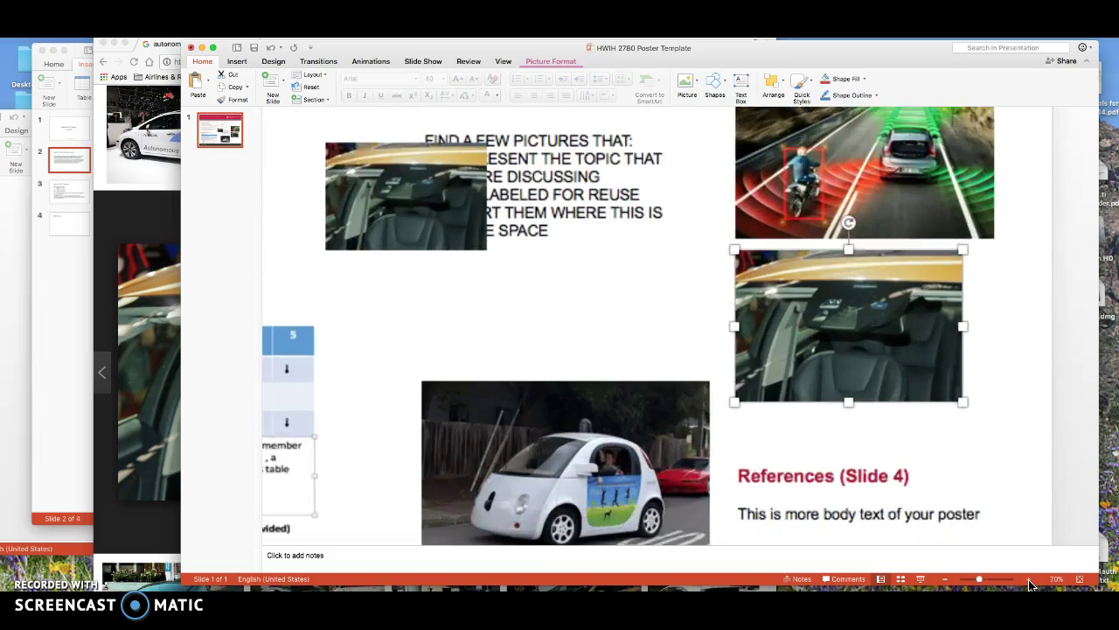
click(1029, 580)
click(1029, 580)
click(1029, 580)
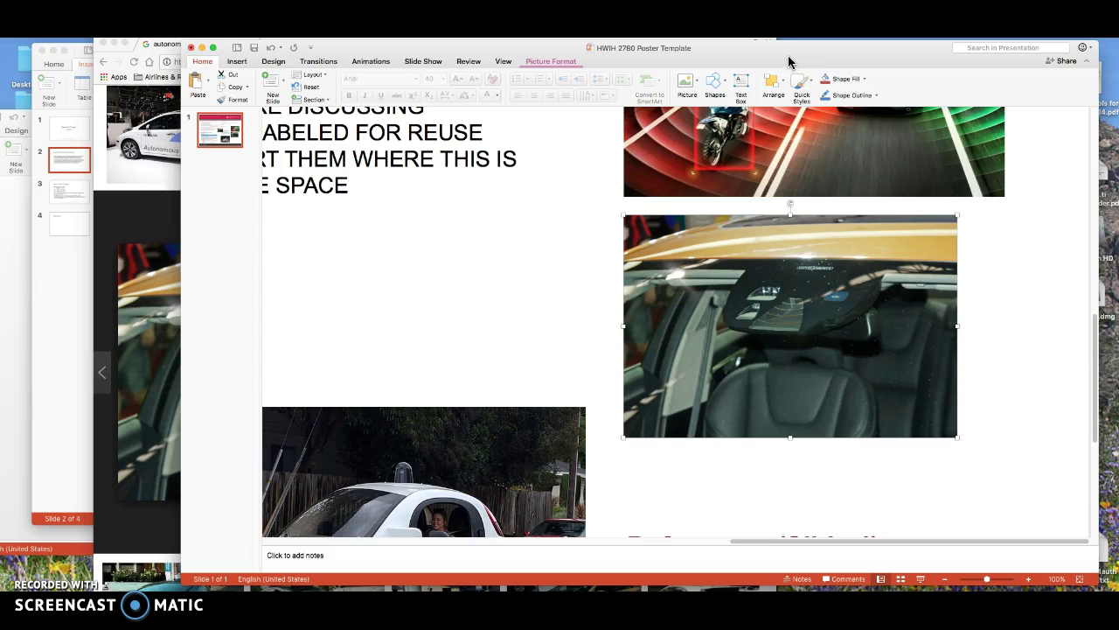
drag(787, 52, 723, 53)
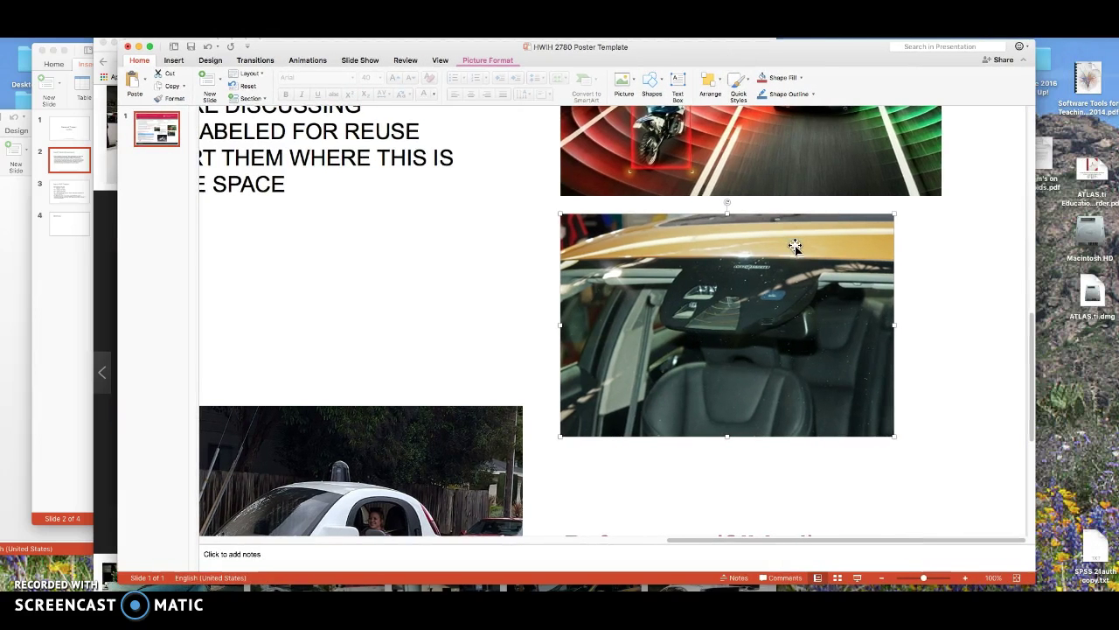
scroll(794, 246, up, 3)
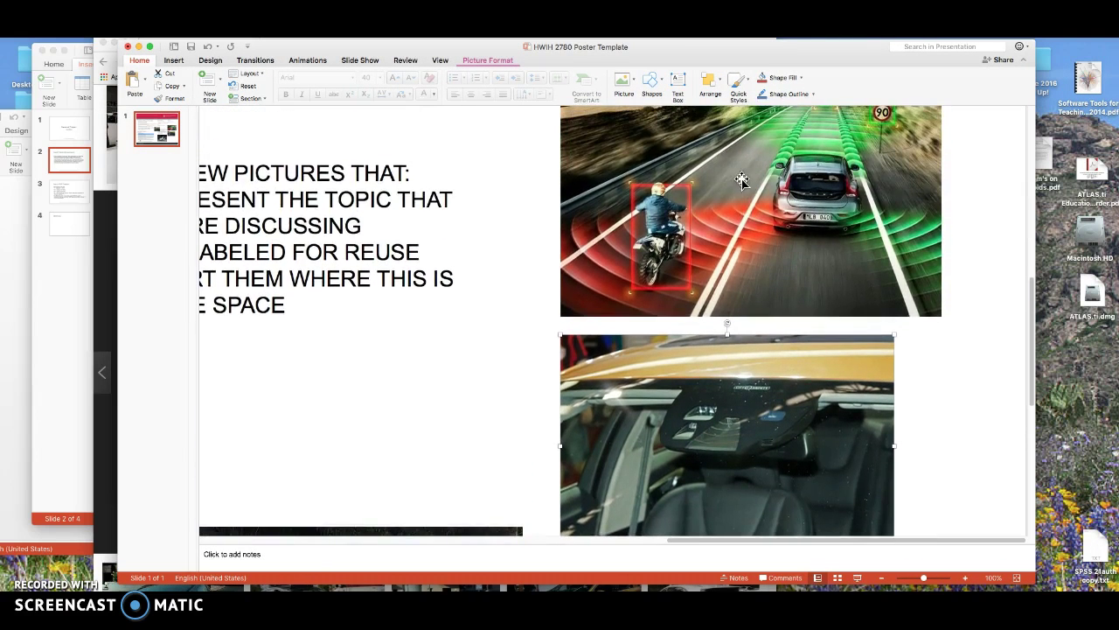
scroll(742, 180, down, 8)
scroll(540, 322, down, 2)
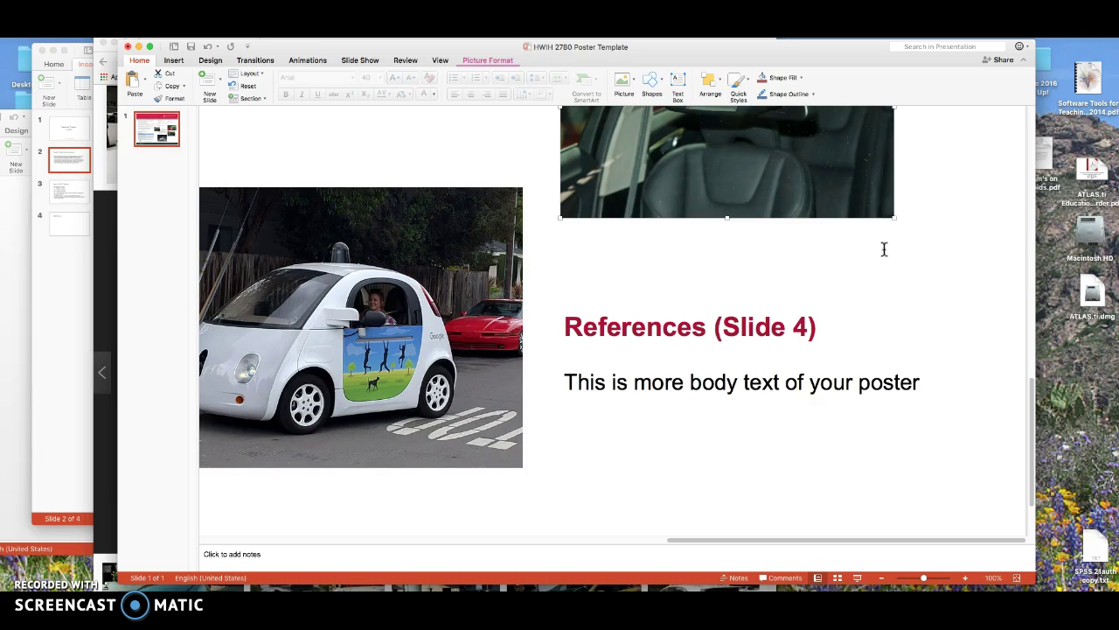
scroll(825, 223, up, 5)
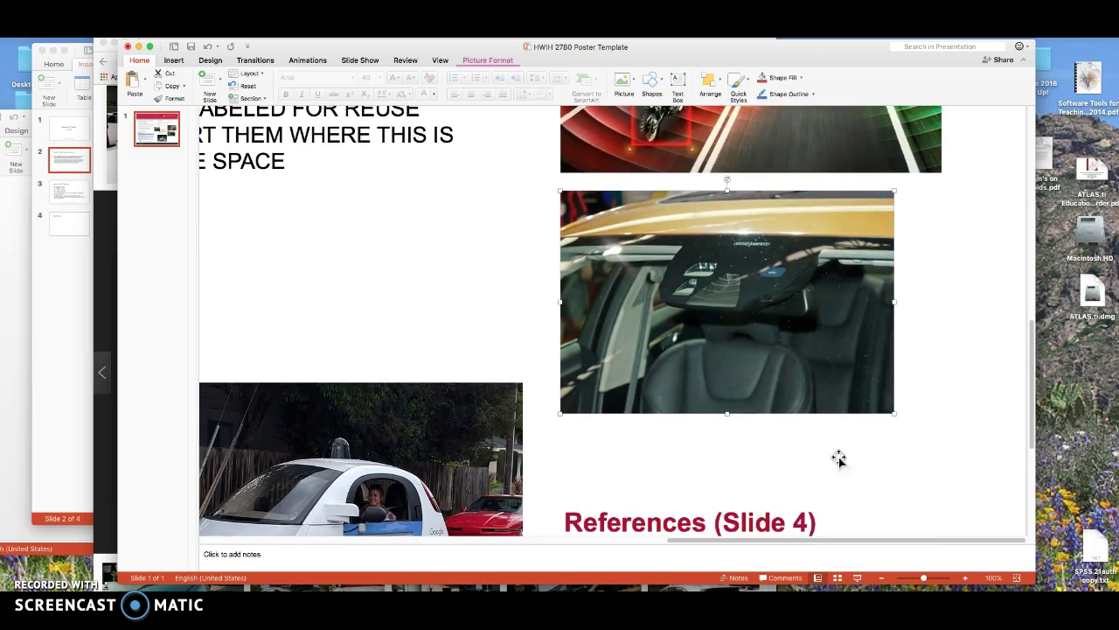
- Delete both copies of the Volvo windshield sensor picture, the one covering the picture instructions and the one below the road sensor picture
click(881, 578)
click(882, 579)
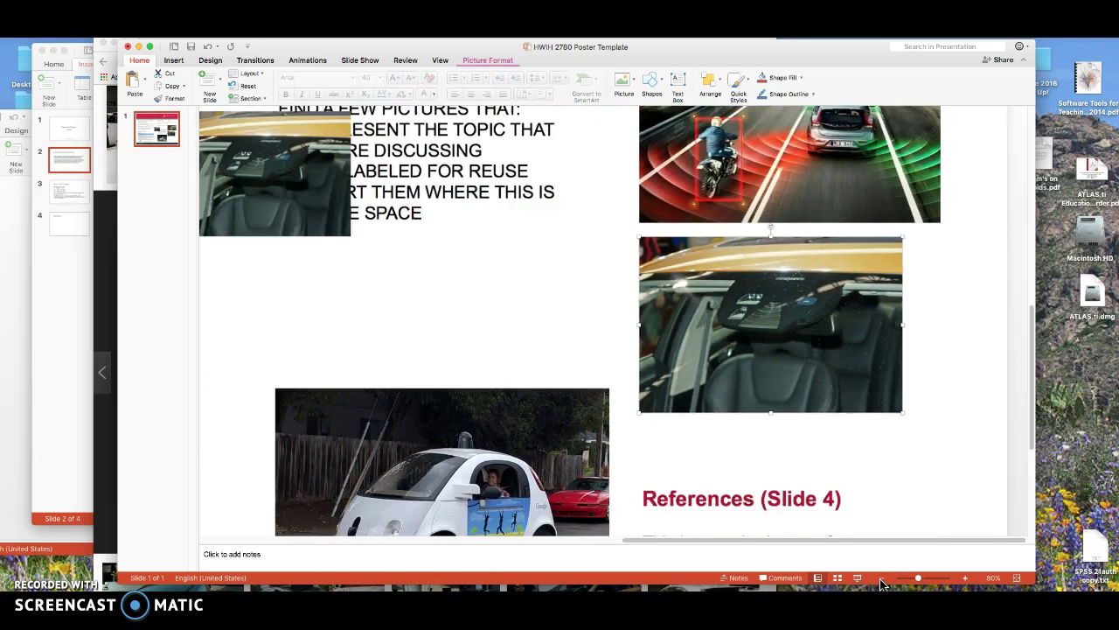
click(881, 579)
click(881, 579)
click(881, 579)
click(882, 579)
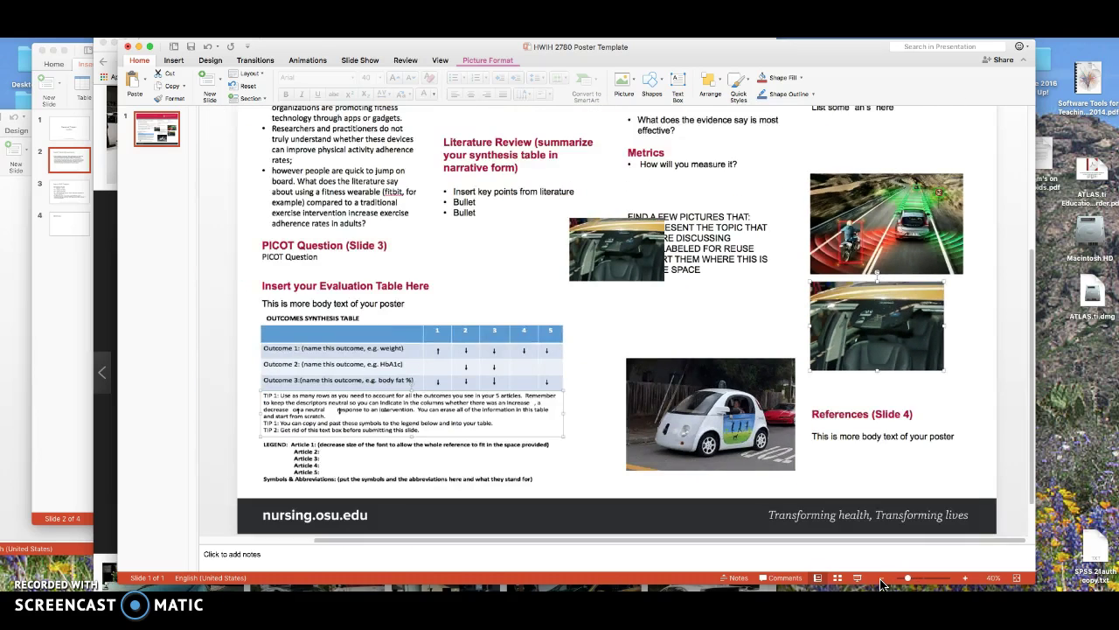
click(882, 579)
click(612, 336)
drag(612, 334, 612, 334)
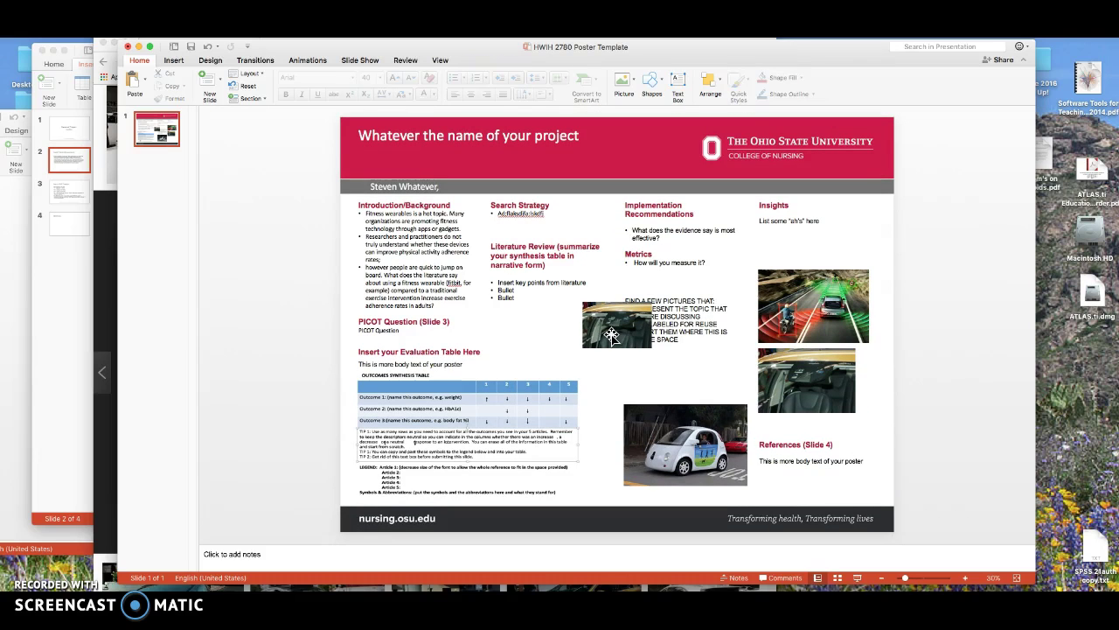
key(Escape)
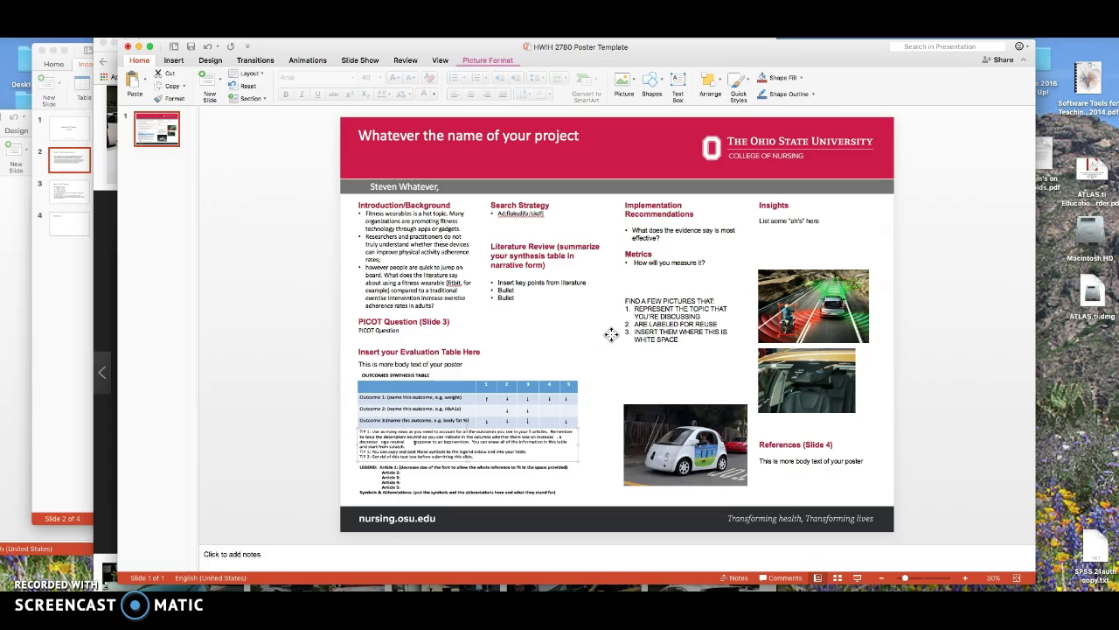
click(837, 379)
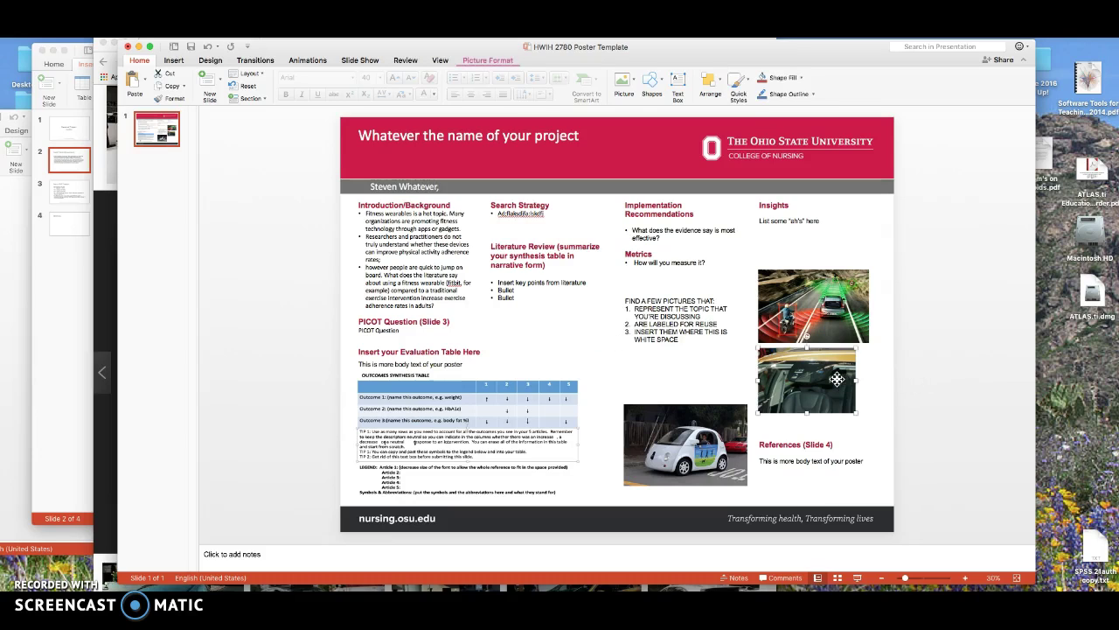
key(Delete)
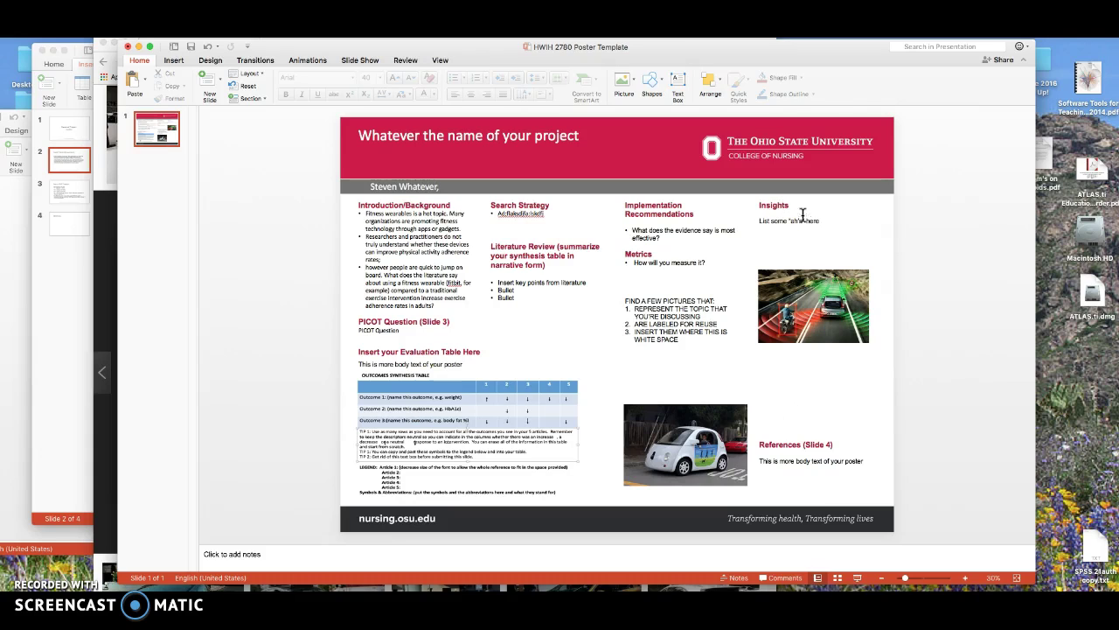
- Move the road sensor picture out of the Insights column to the area just below the Literature Review bullets
click(769, 206)
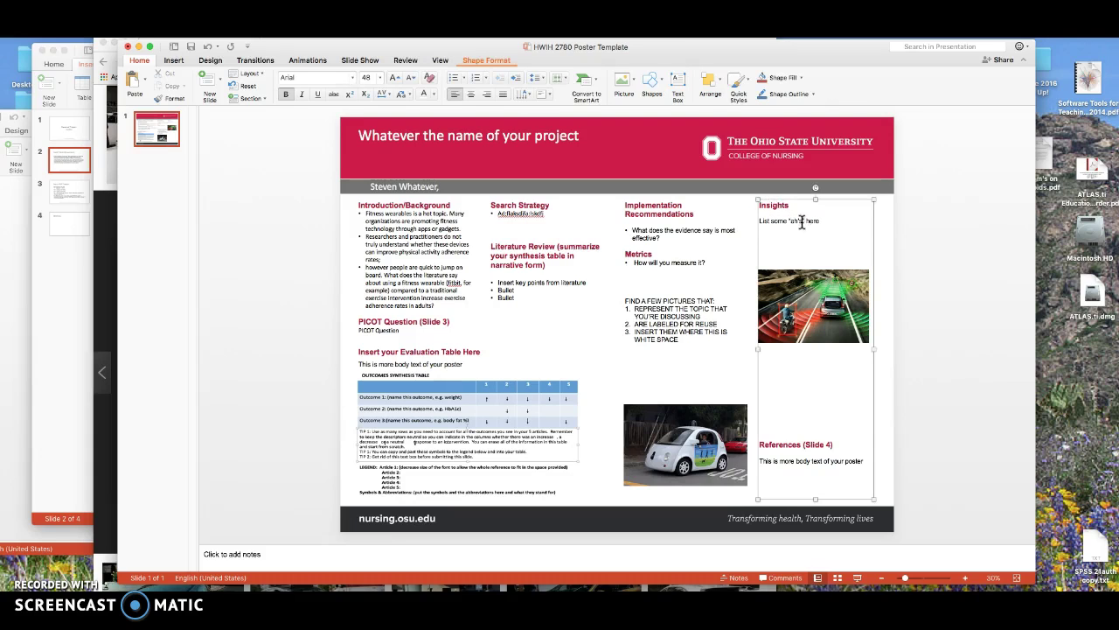
click(800, 222)
drag(810, 309, 557, 329)
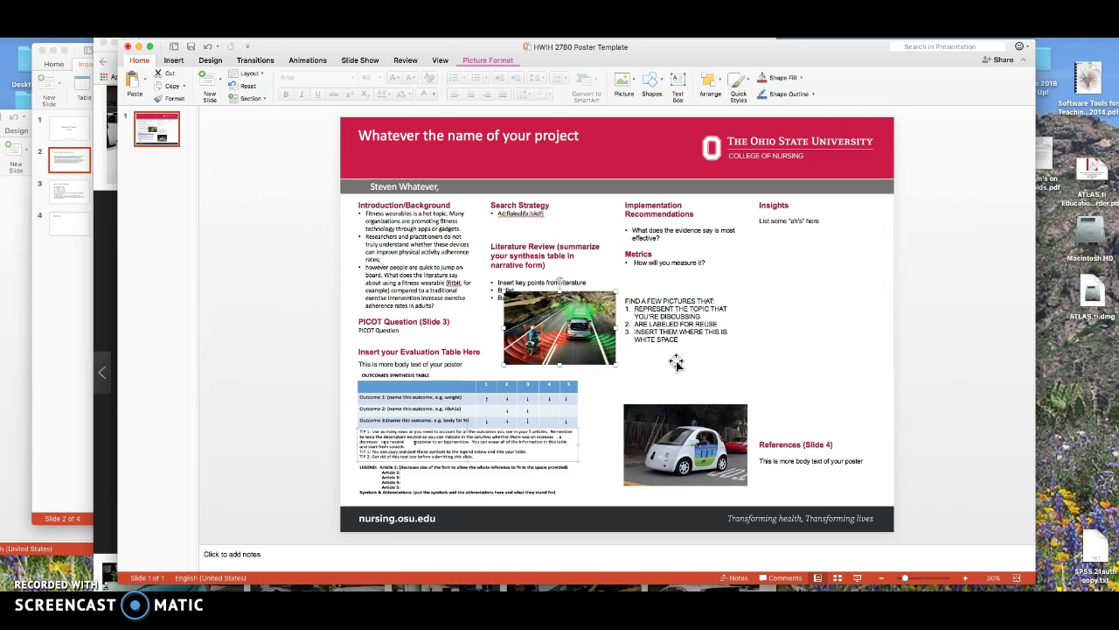
- Examine the group project's References slide and the reference list on the sample poster, and return to the HWIH 2780 Poster Template
click(59, 229)
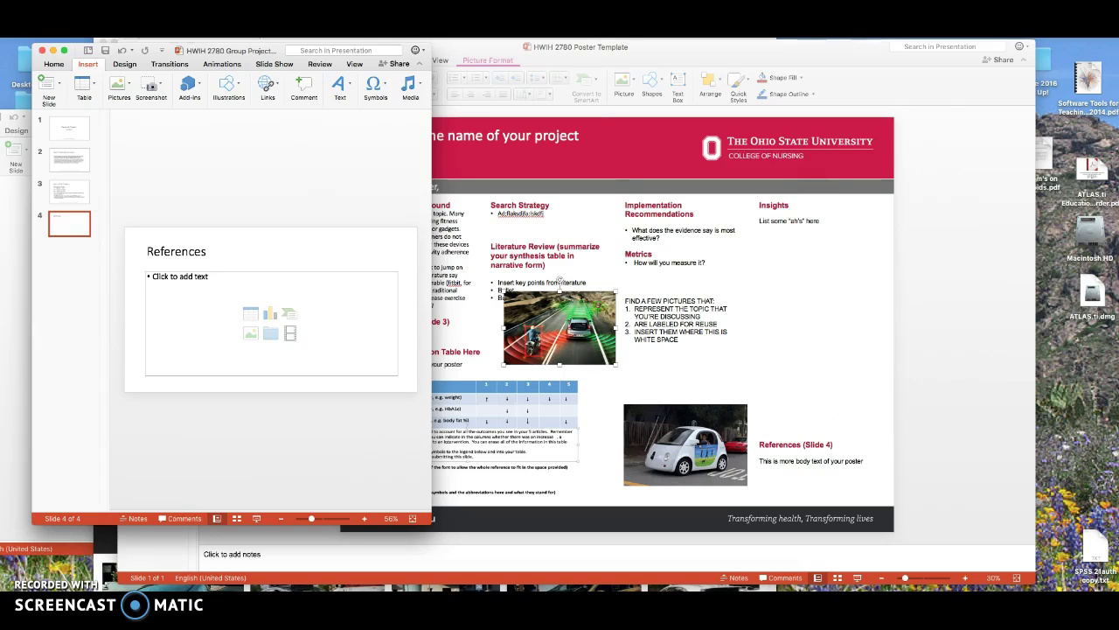
click(354, 26)
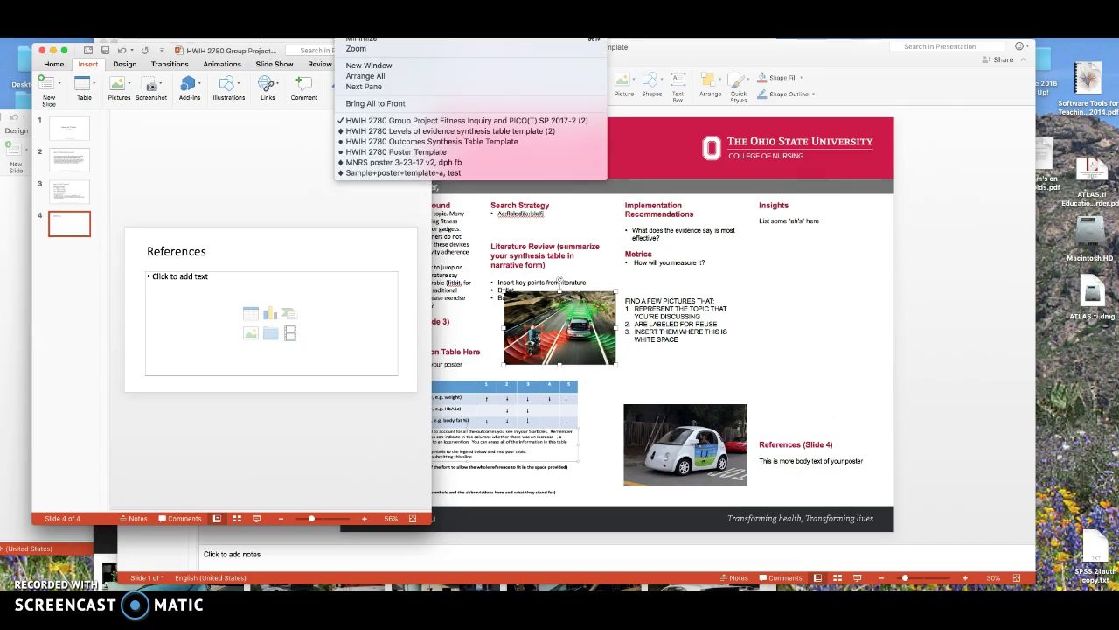
click(399, 173)
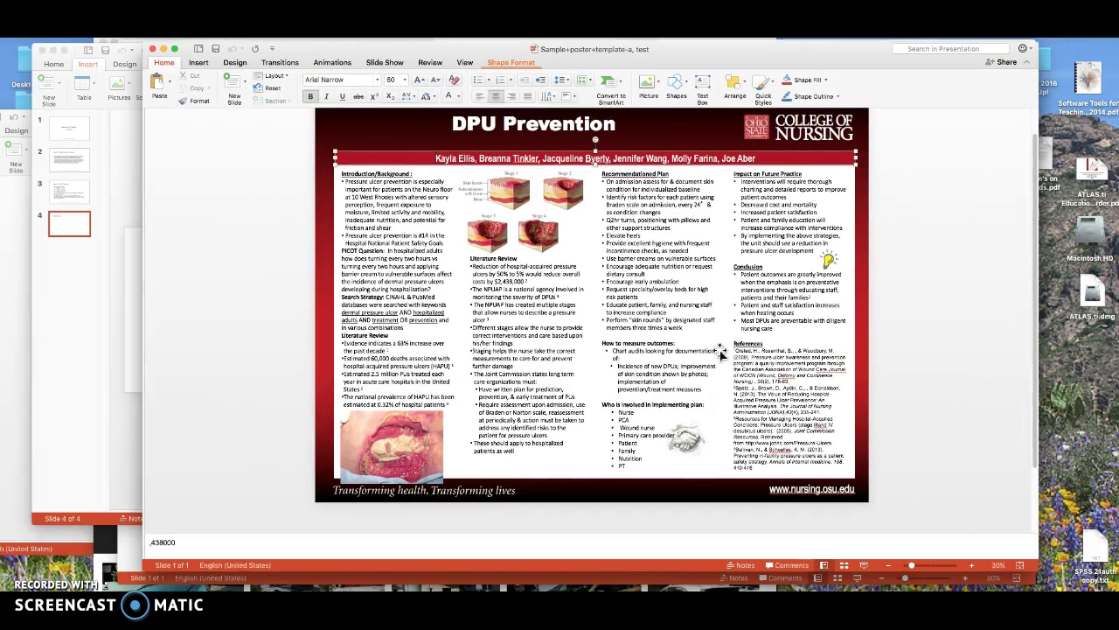
drag(733, 350, 807, 466)
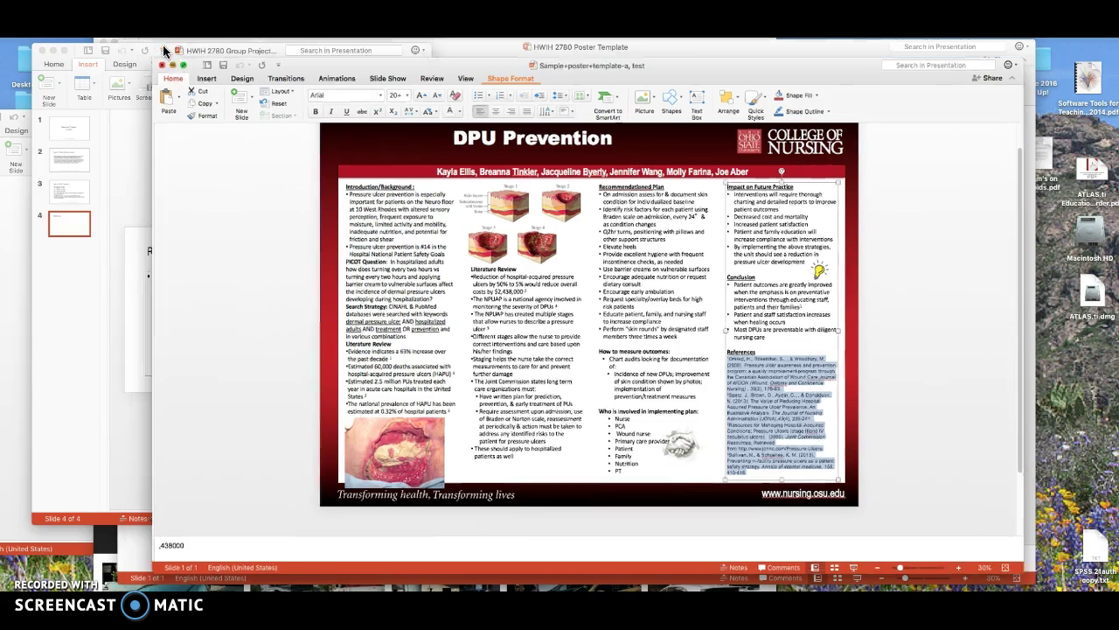
click(164, 49)
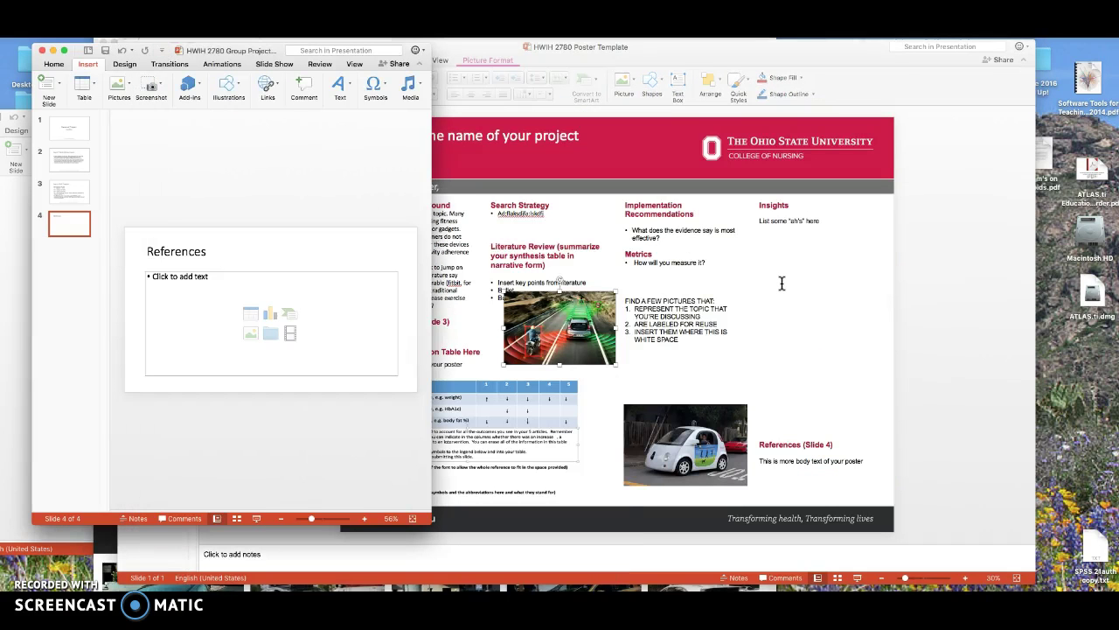
click(453, 225)
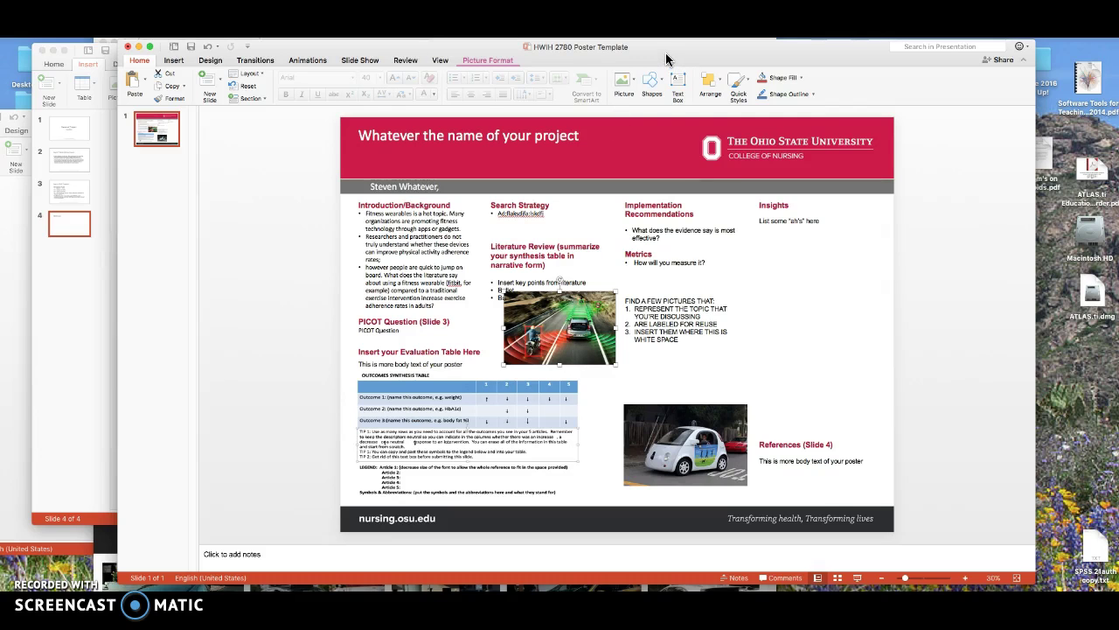
drag(666, 53, 657, 51)
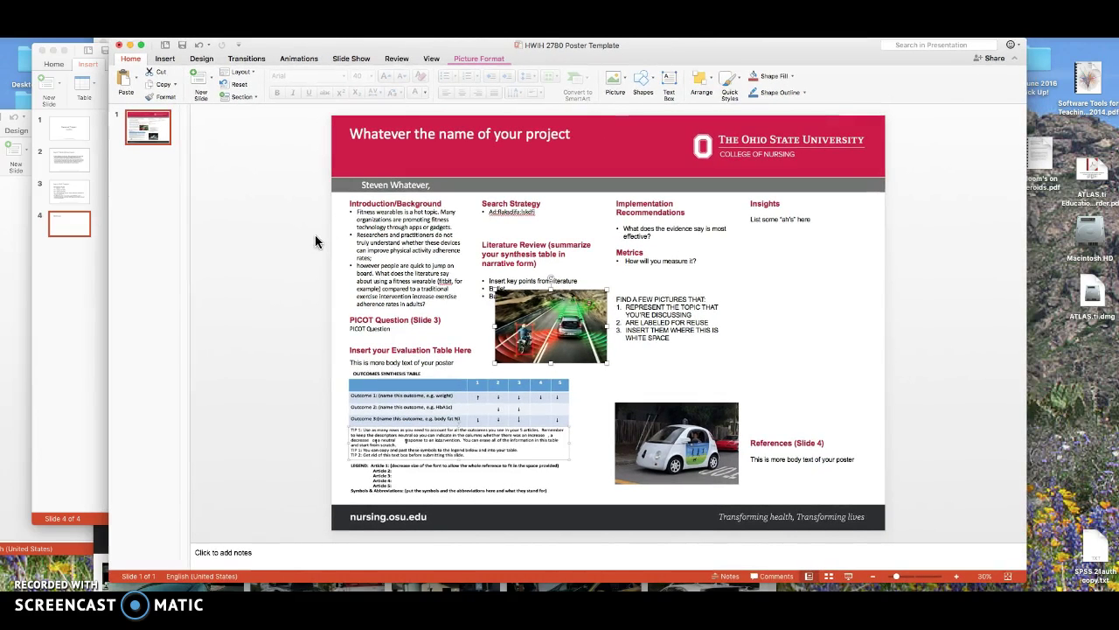